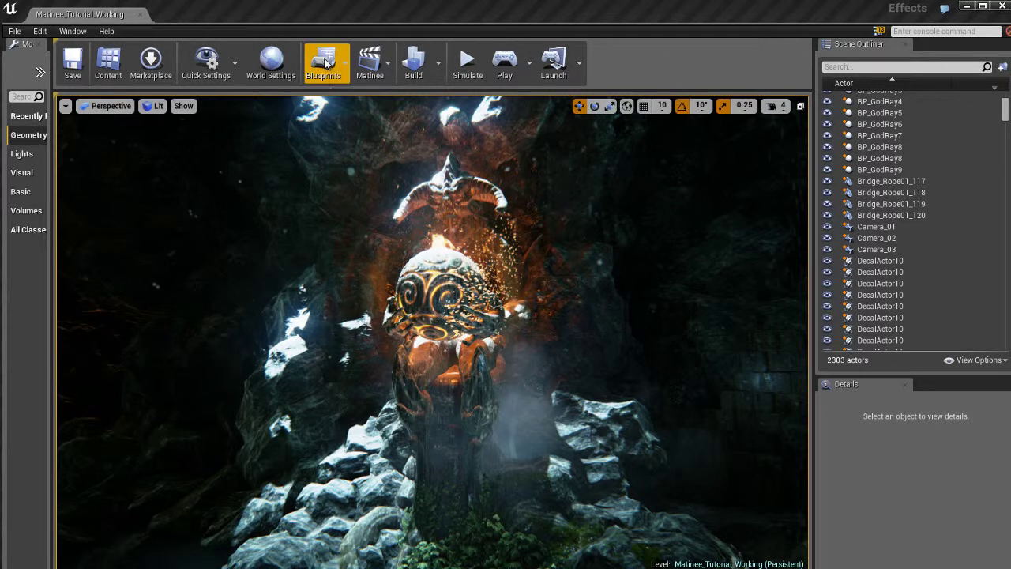
Open the Level Blueprint and dock its window as a tab beside the level editor
{"action": "left_click", "coordinate": [331, 65]}
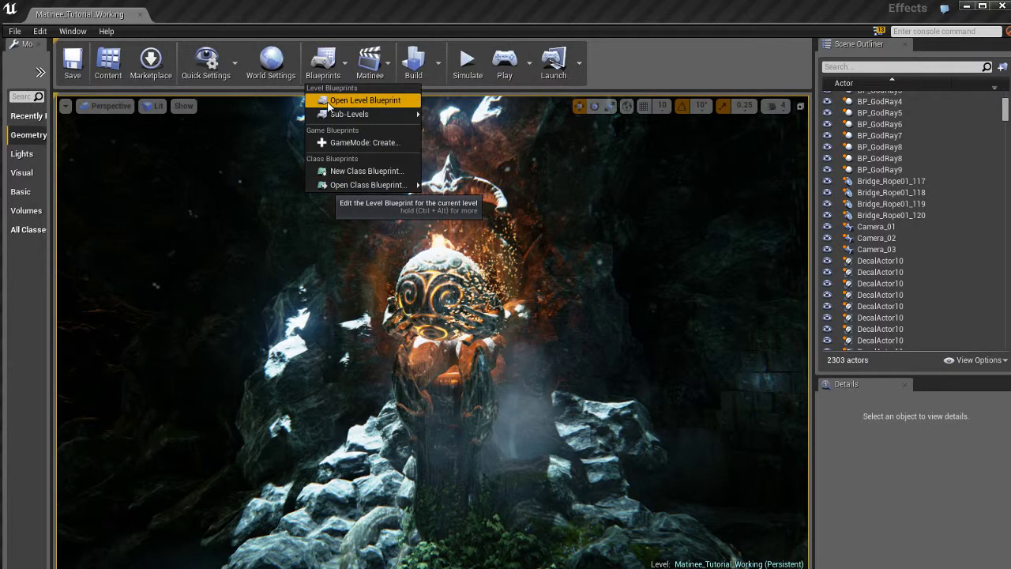
{"action": "left_click", "coordinate": [392, 105]}
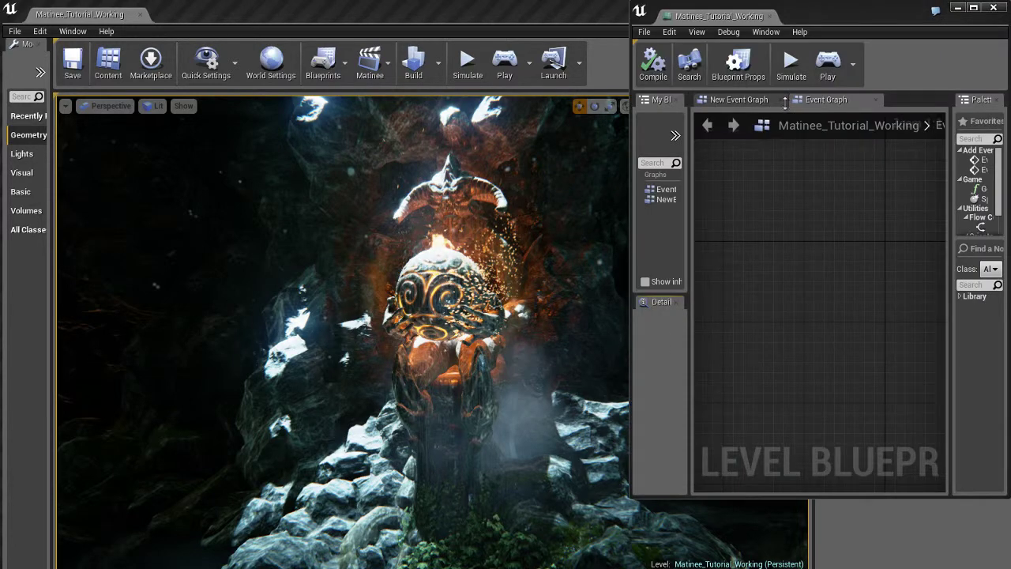
{"action": "left_click_drag", "start_coordinate": [723, 16], "coordinate": [435, 14]}
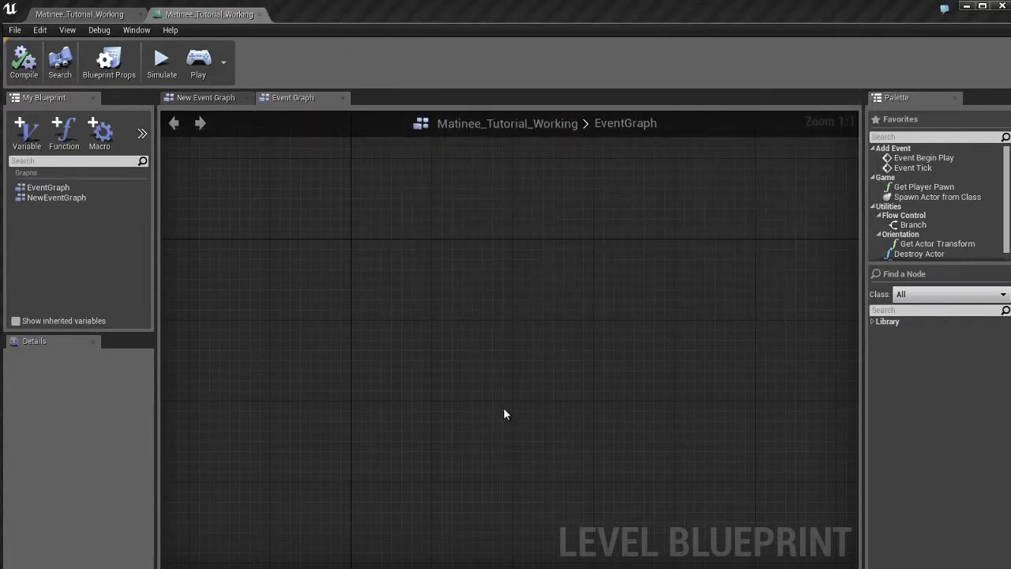
{"action": "scroll", "coordinate": [485, 359], "scroll_direction": "down", "scroll_amount": 4}
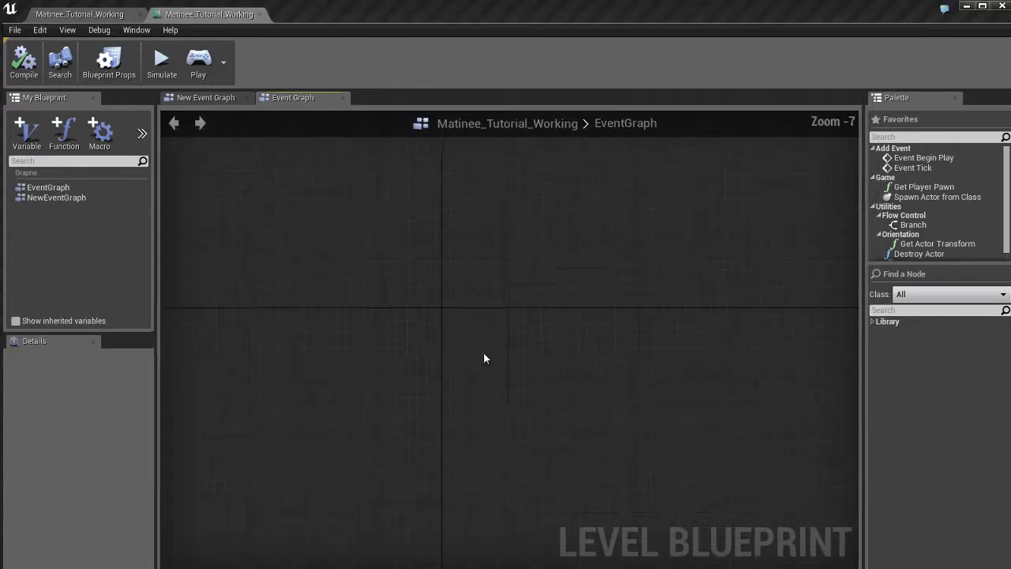
{"action": "scroll", "coordinate": [484, 355], "scroll_direction": "up", "scroll_amount": 4}
{"action": "scroll", "coordinate": [484, 356], "scroll_direction": "down", "scroll_amount": 4}
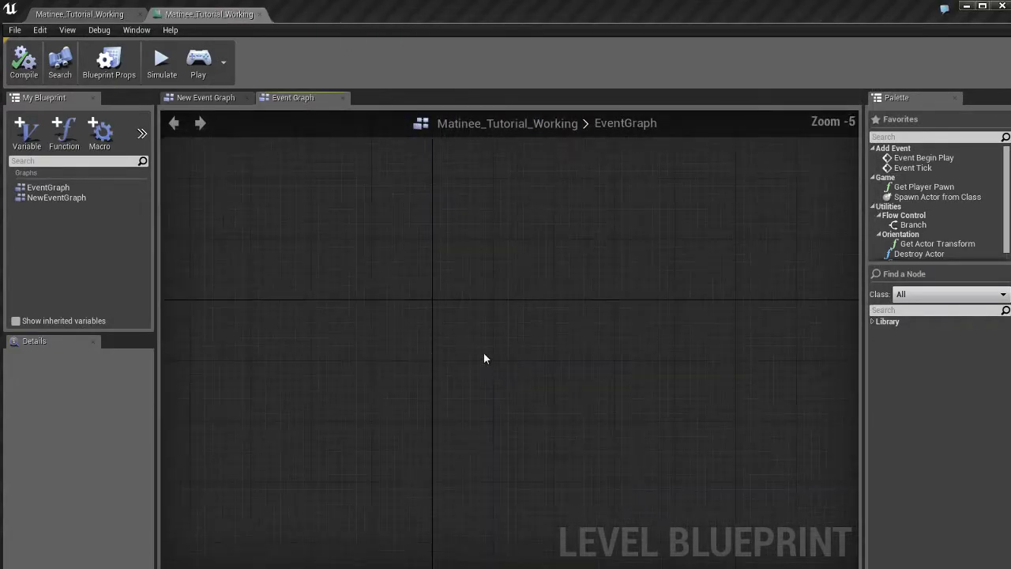
{"action": "scroll", "coordinate": [498, 336], "scroll_direction": "up", "scroll_amount": 4}
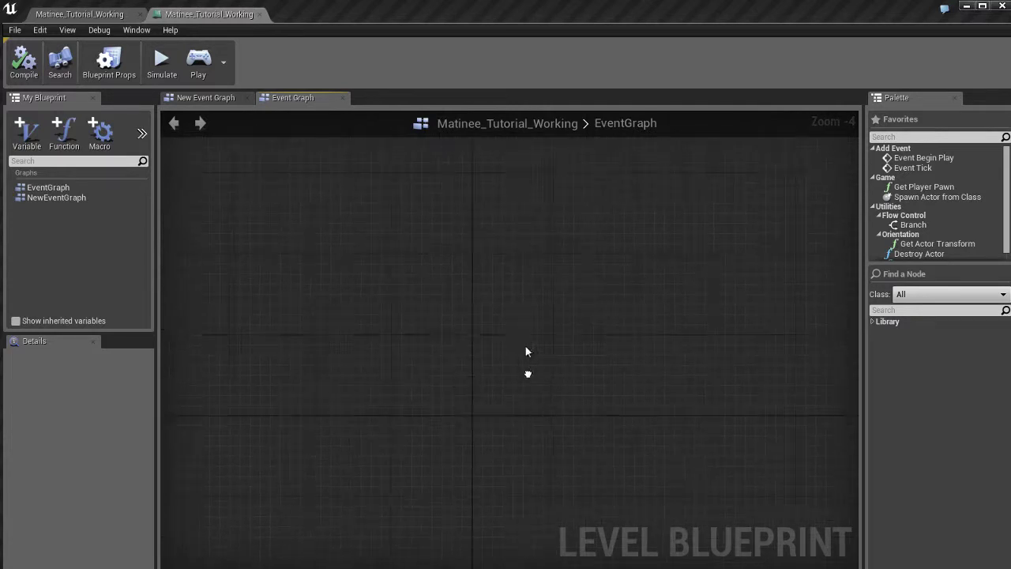
{"action": "right_click_drag", "start_coordinate": [486, 346], "coordinate": [478, 307]}
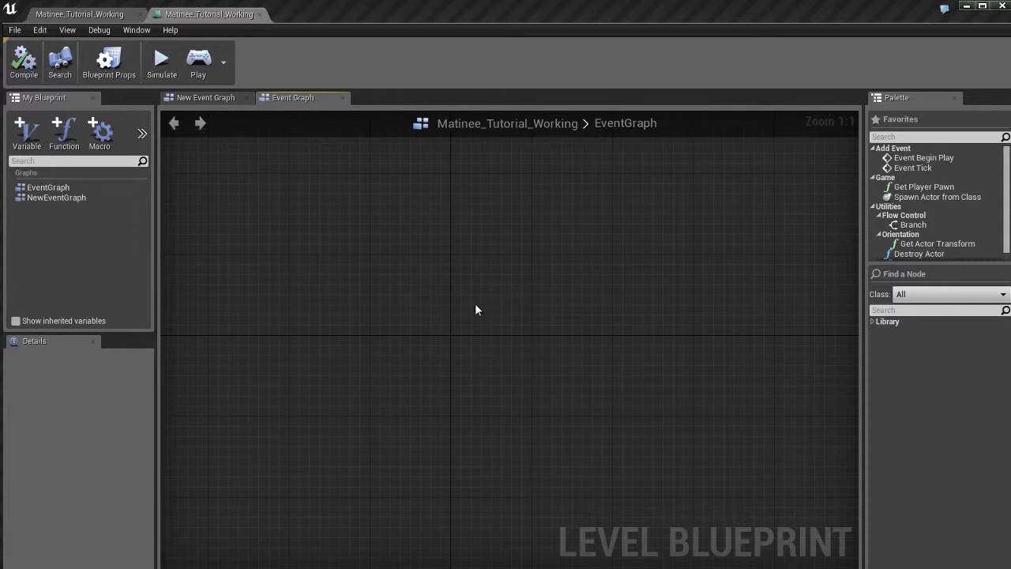
Add an Event Begin Play node to the Event Graph and move it left of the vertical centre line
{"action": "left_click", "coordinate": [909, 158]}
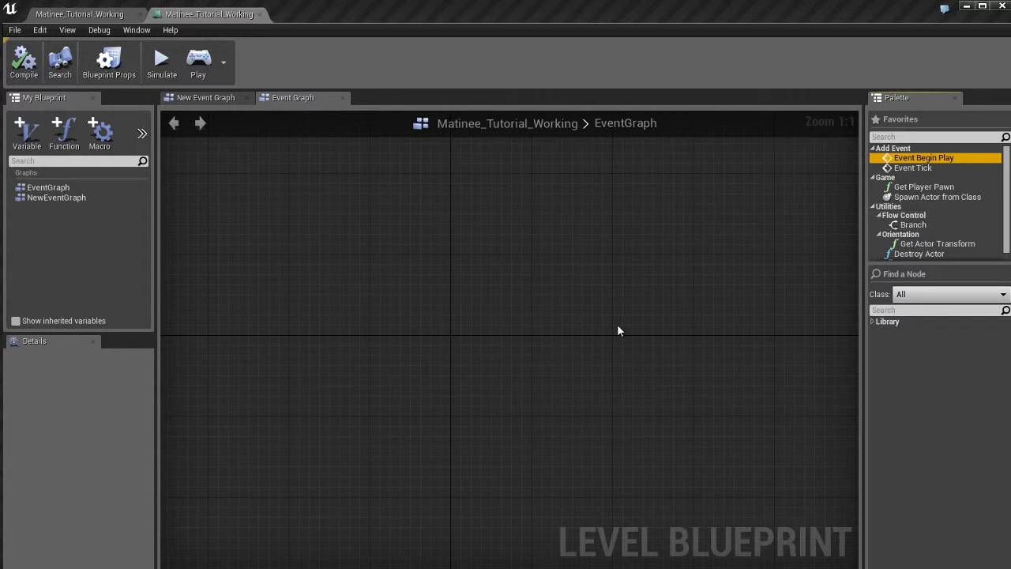
{"action": "right_click", "coordinate": [458, 275]}
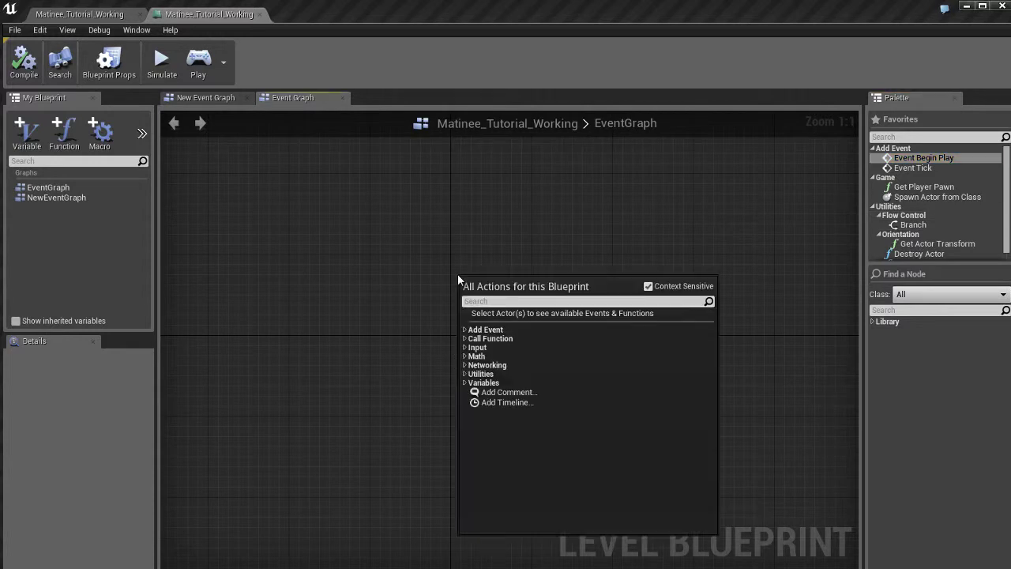
{"action": "double_click", "coordinate": [496, 328]}
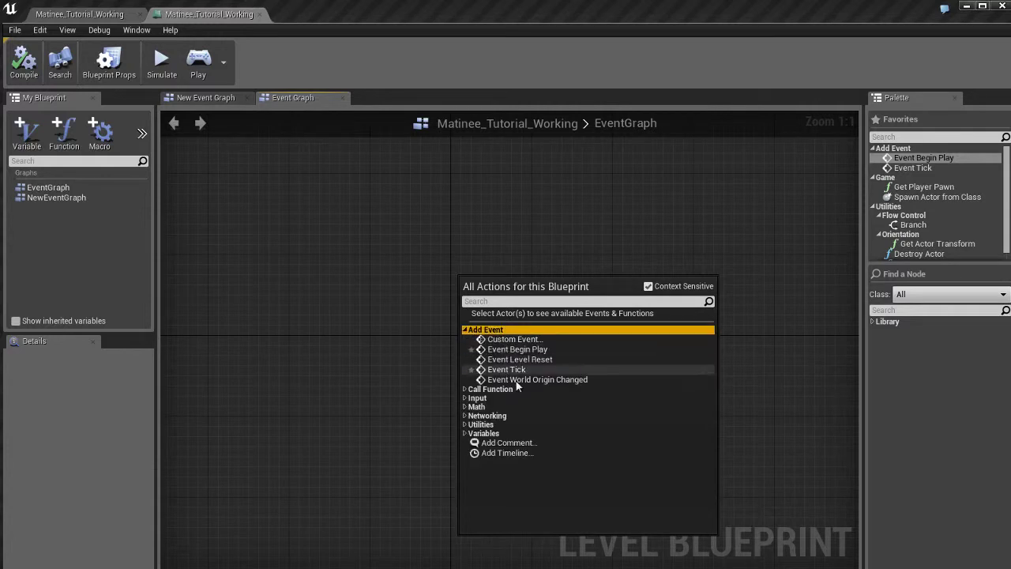
{"action": "left_click", "coordinate": [544, 350]}
{"action": "left_click_drag", "start_coordinate": [512, 289], "coordinate": [398, 259]}
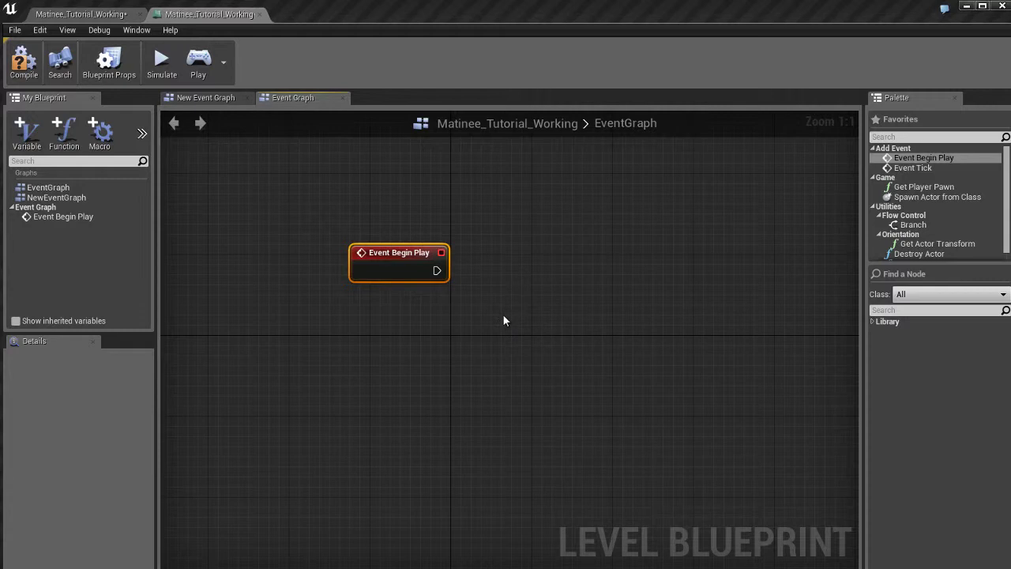
{"action": "left_click", "coordinate": [85, 14]}
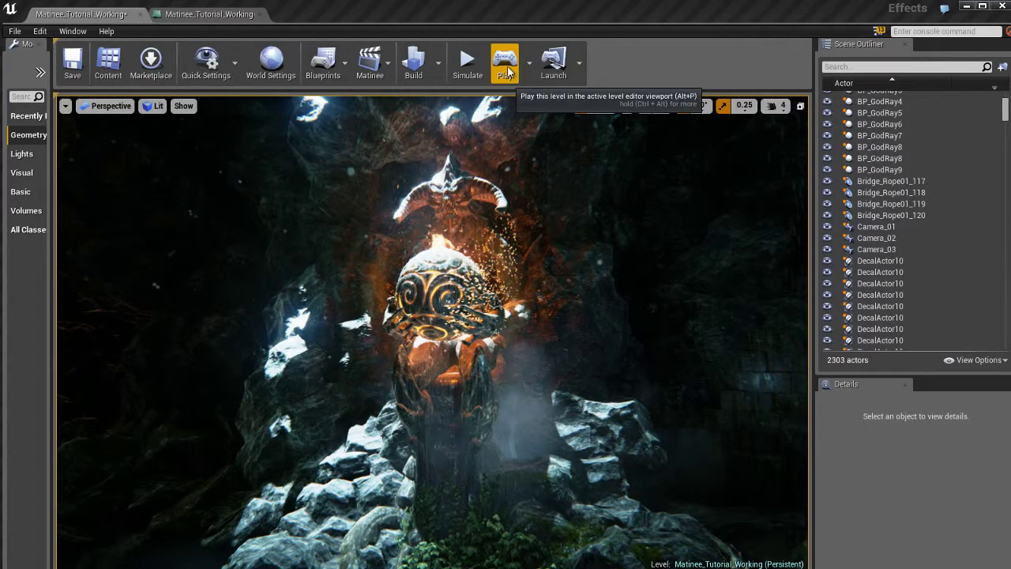
{"action": "left_click", "coordinate": [212, 14]}
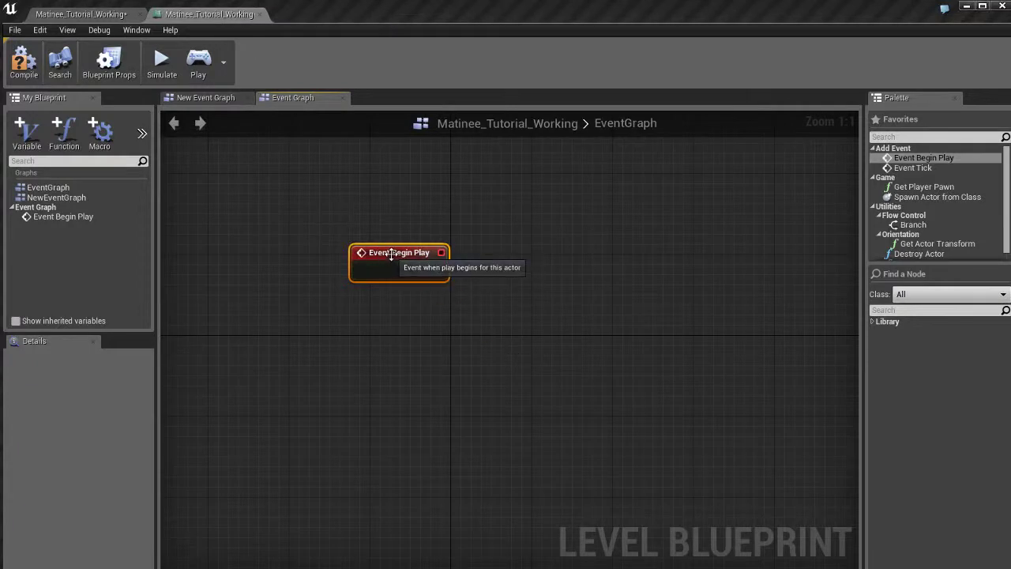
{"action": "left_click_drag", "start_coordinate": [407, 260], "coordinate": [347, 261]}
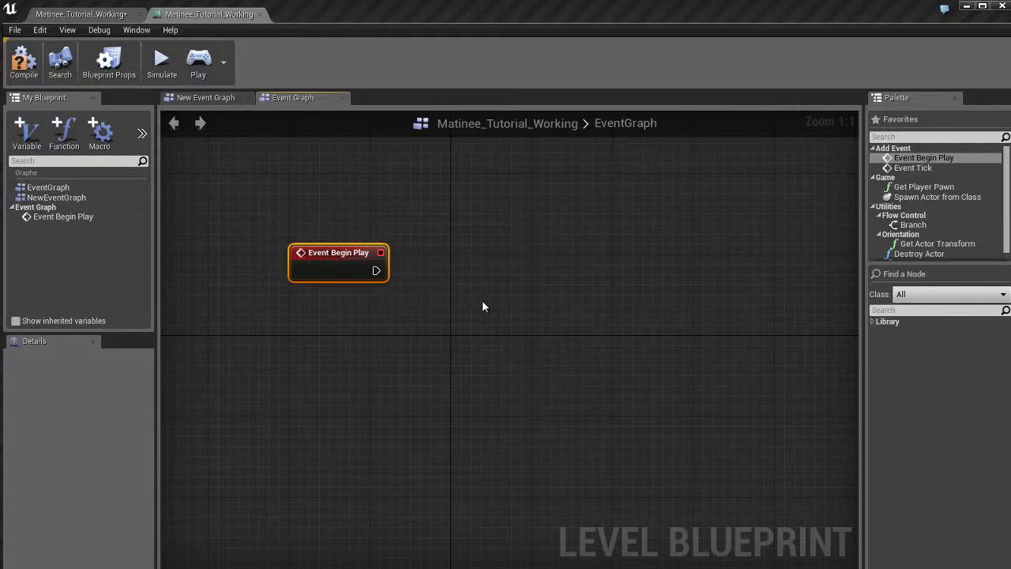
{"action": "left_click", "coordinate": [528, 313]}
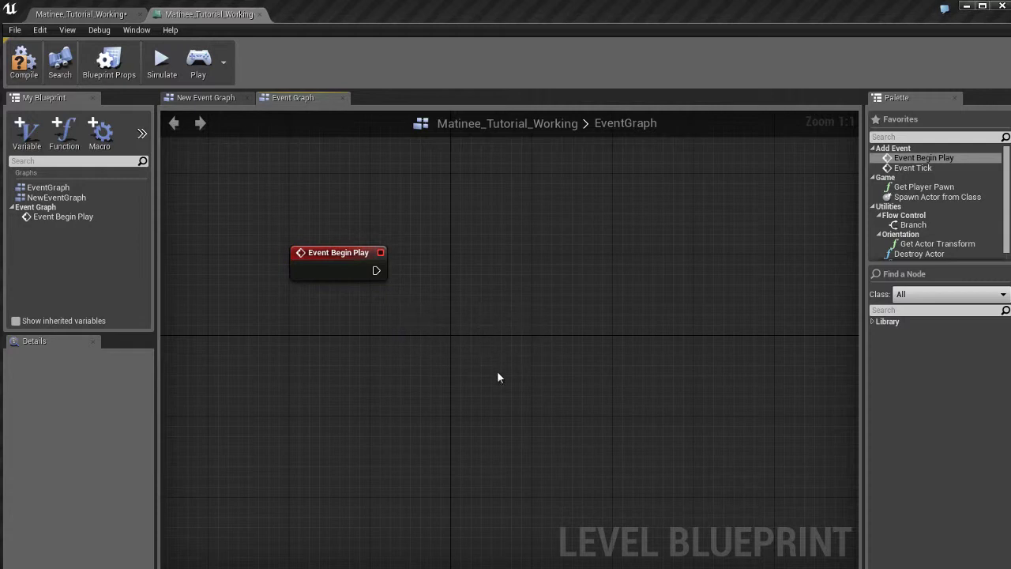
Turn off game view in the level viewport to show actor icons, focus on the Matinee actor, and clear the selection
{"action": "left_click", "coordinate": [87, 14]}
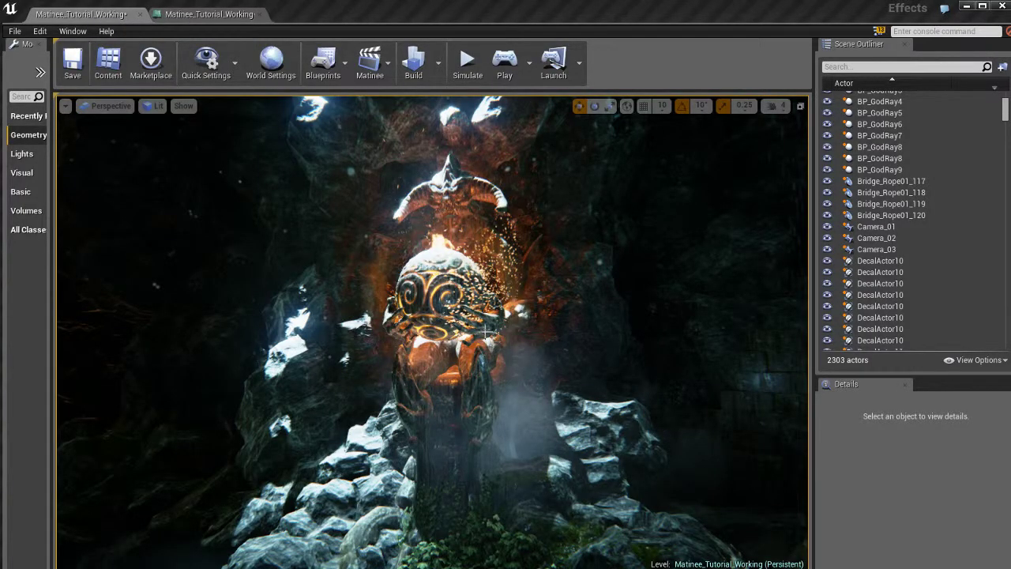
{"action": "right_click_drag", "start_coordinate": [478, 331], "coordinate": [477, 348]}
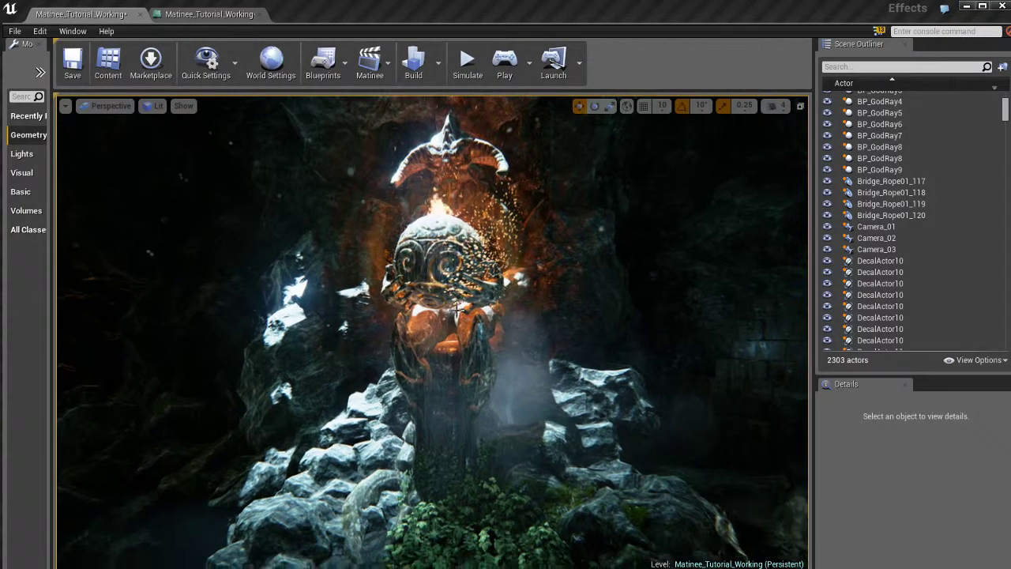
{"action": "key", "text": "g"}
{"action": "right_click_drag", "start_coordinate": [455, 356], "coordinate": [913, 419]}
{"action": "left_click", "coordinate": [431, 348]}
{"action": "key", "text": "f"}
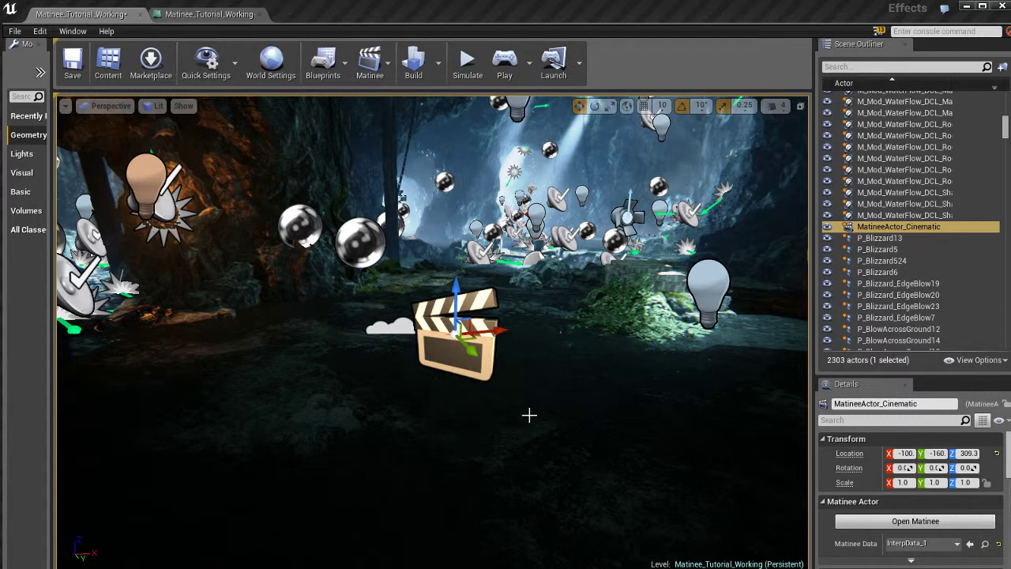
{"action": "right_click_drag", "start_coordinate": [497, 391], "coordinate": [494, 379]}
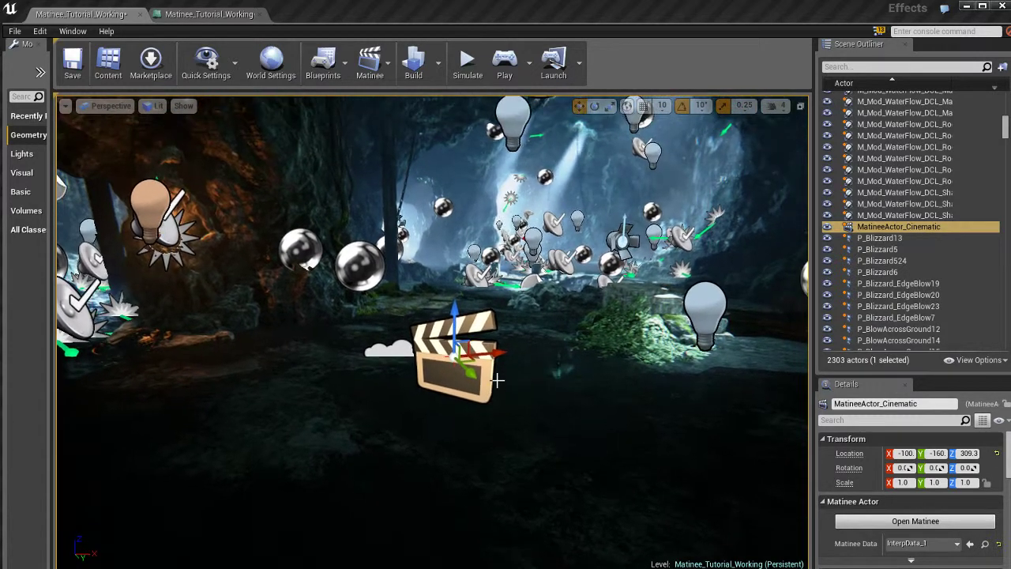
{"action": "key", "text": "Escape"}
Filter the Scene Outliner by "matin", select MatineeActor_Cinematic, and return to the Level Blueprint
{"action": "left_click", "coordinate": [909, 67]}
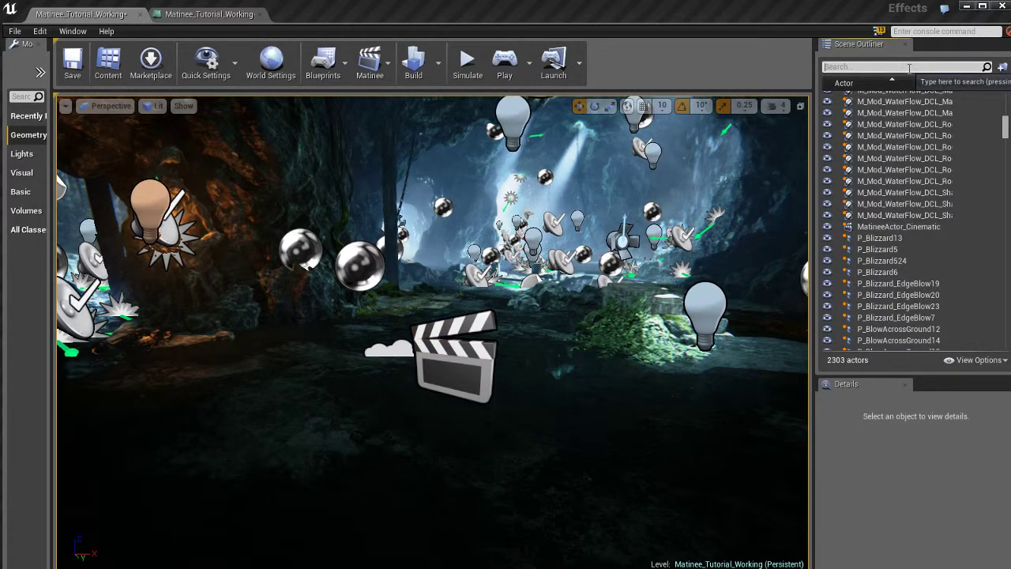
{"action": "type", "text": "matin"}
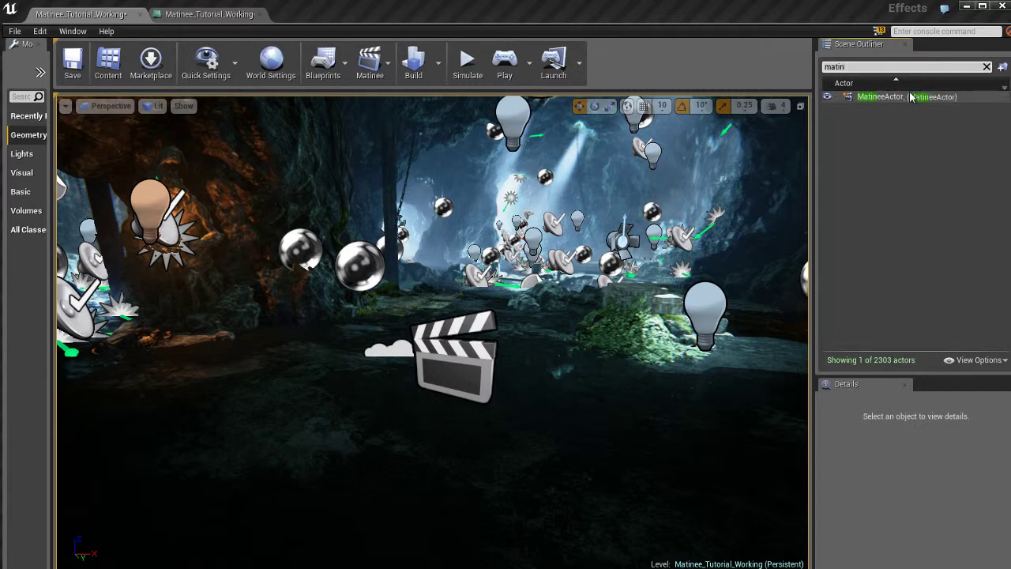
{"action": "left_click", "coordinate": [895, 96]}
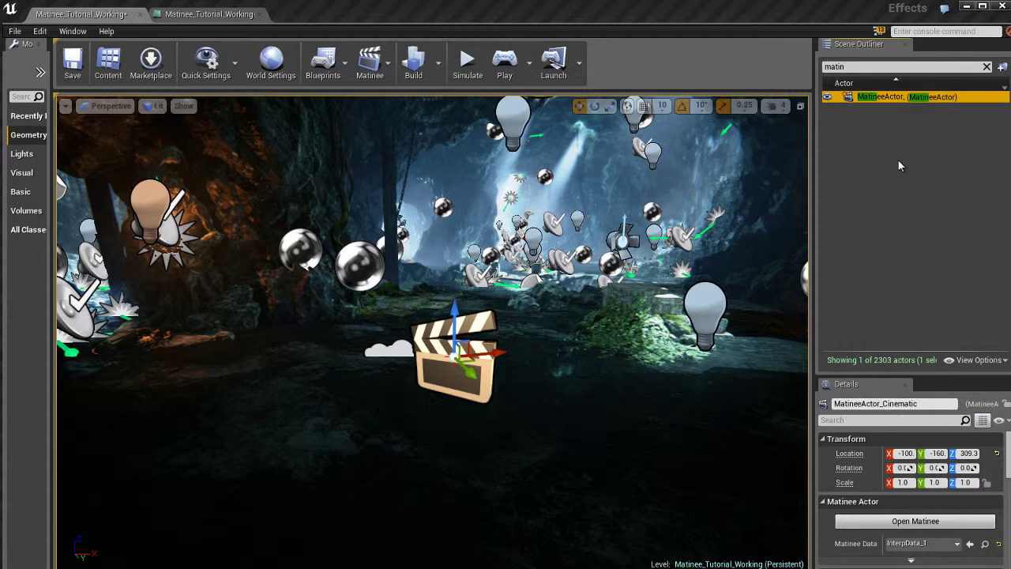
{"action": "left_click", "coordinate": [888, 97]}
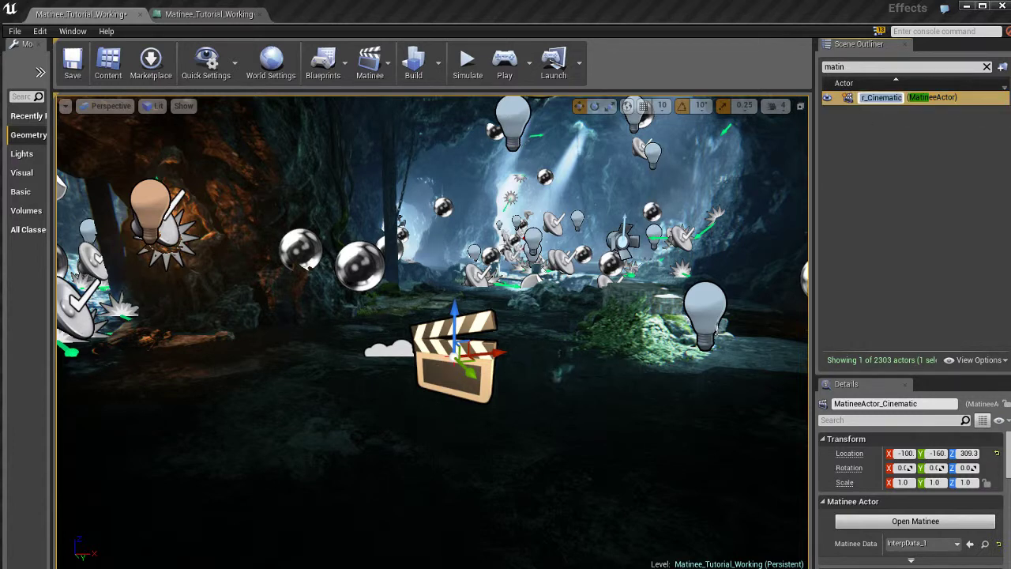
{"action": "left_click", "coordinate": [210, 14]}
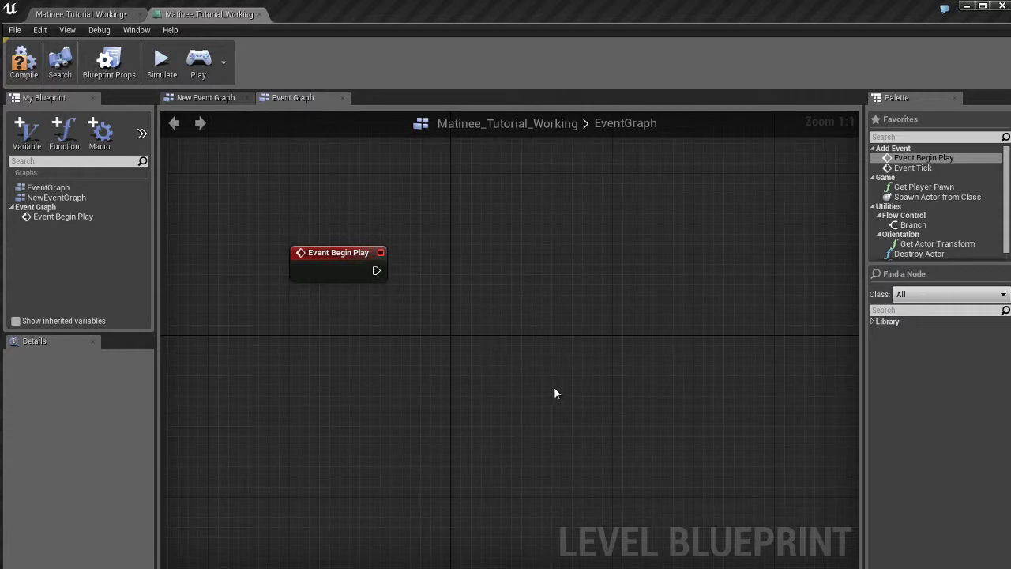
Compare the actions the Event Graph offers with MatineeActor_Cinematic selected in the level and with nothing selected
{"action": "right_click", "coordinate": [500, 323]}
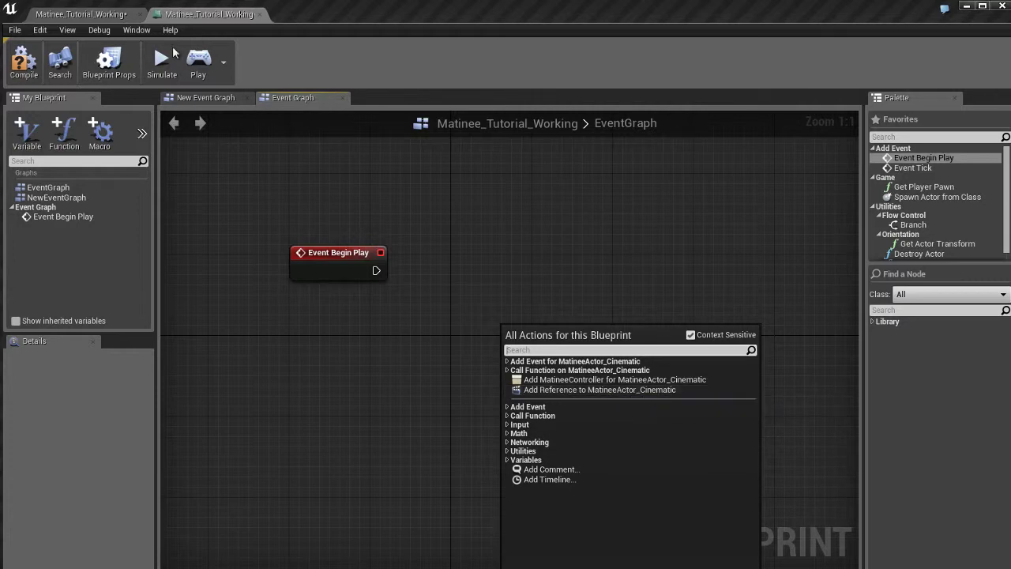
{"action": "left_click", "coordinate": [117, 15]}
{"action": "left_click_drag", "start_coordinate": [516, 357], "coordinate": [519, 357]}
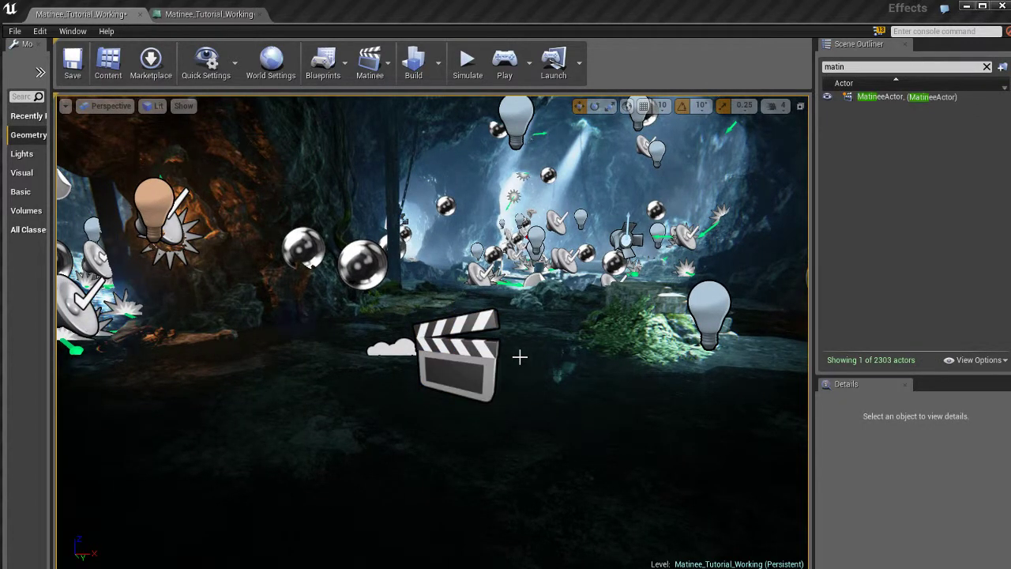
{"action": "left_click", "coordinate": [210, 14]}
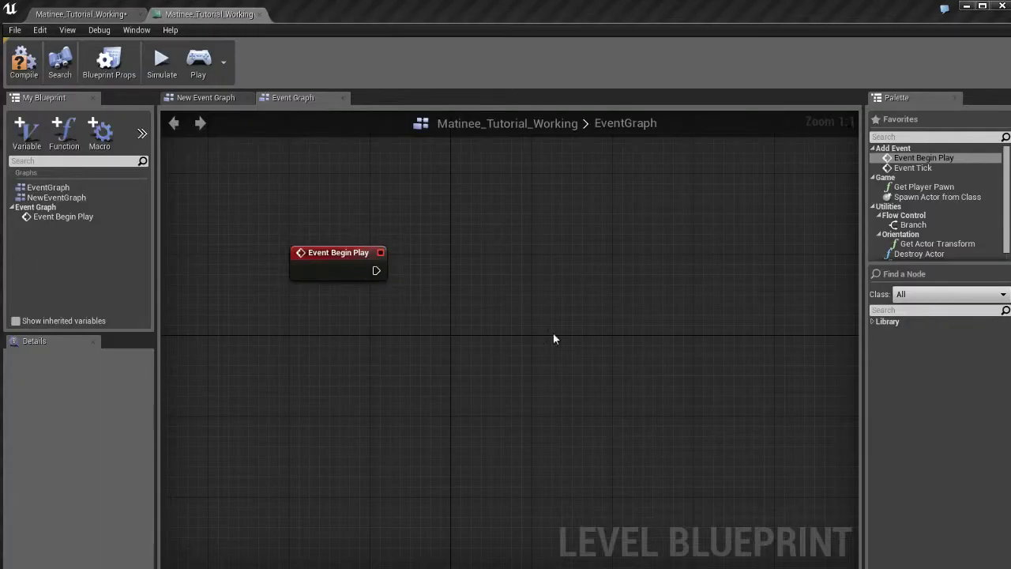
{"action": "right_click", "coordinate": [485, 254]}
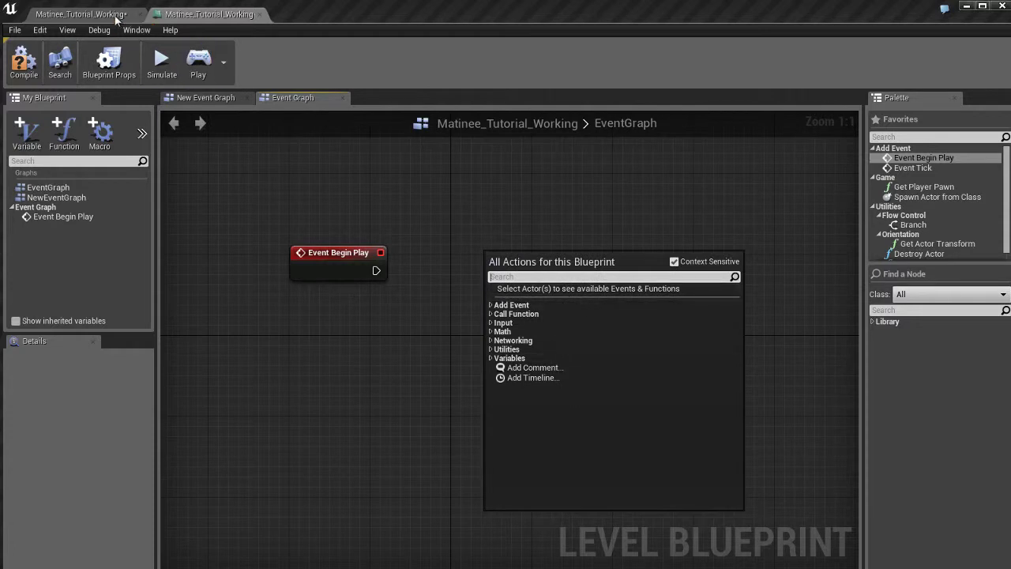
Select MatineeActor_Cinematic in the level, add a reference to it in the Event Graph, and place it below Event Begin Play
{"action": "left_click", "coordinate": [111, 16]}
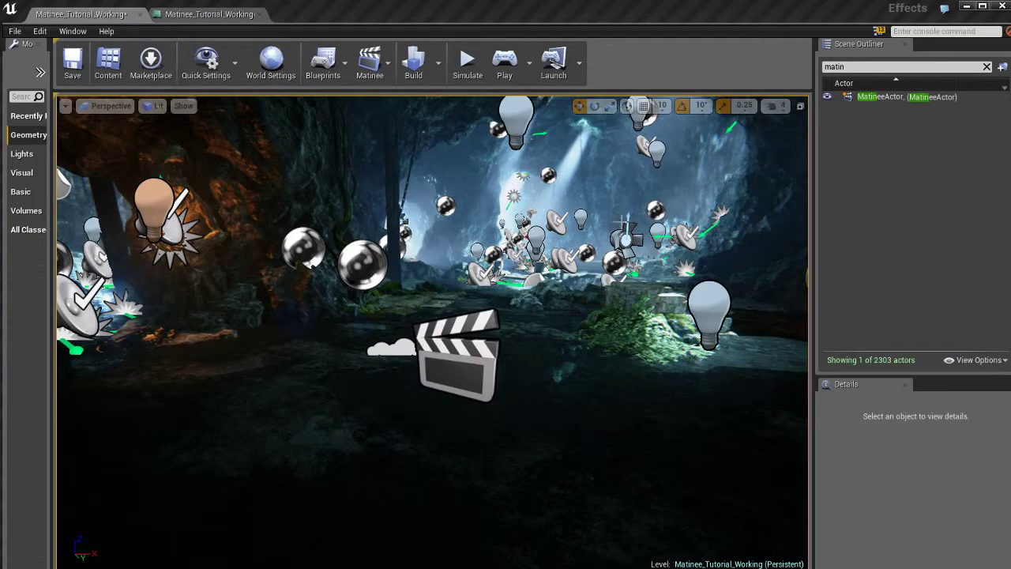
{"action": "left_click", "coordinate": [489, 406]}
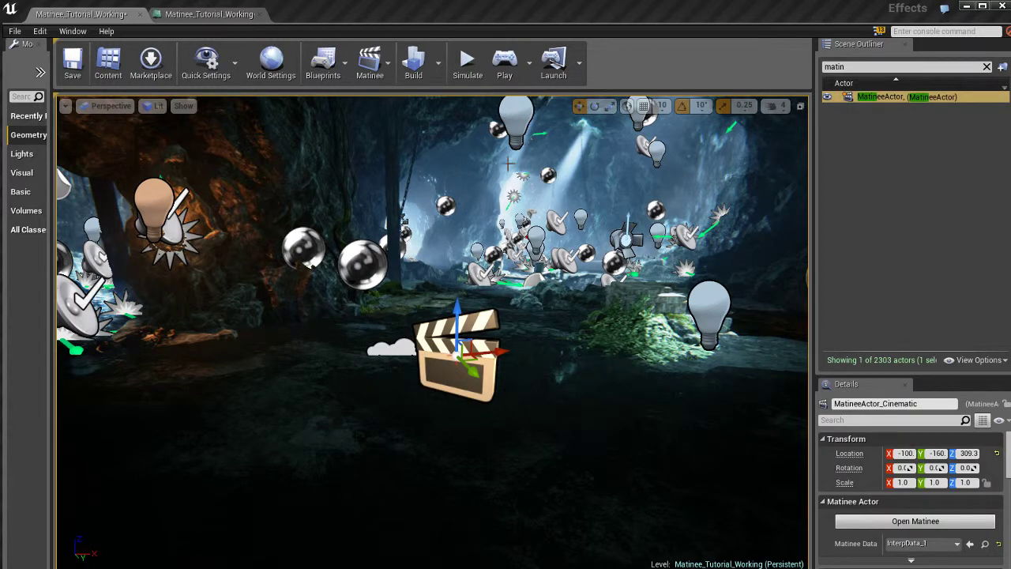
{"action": "left_click", "coordinate": [228, 18]}
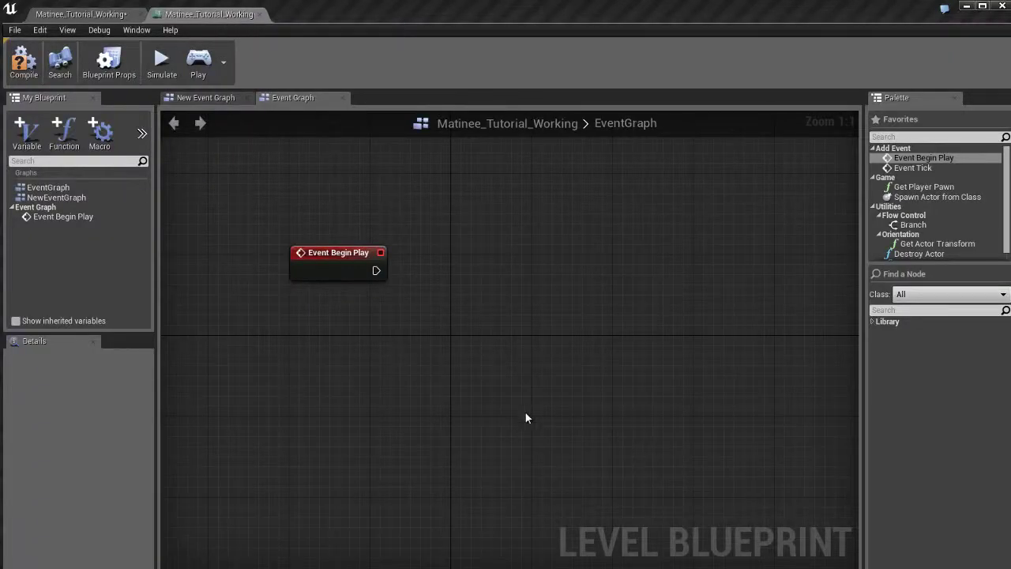
{"action": "right_click", "coordinate": [498, 284]}
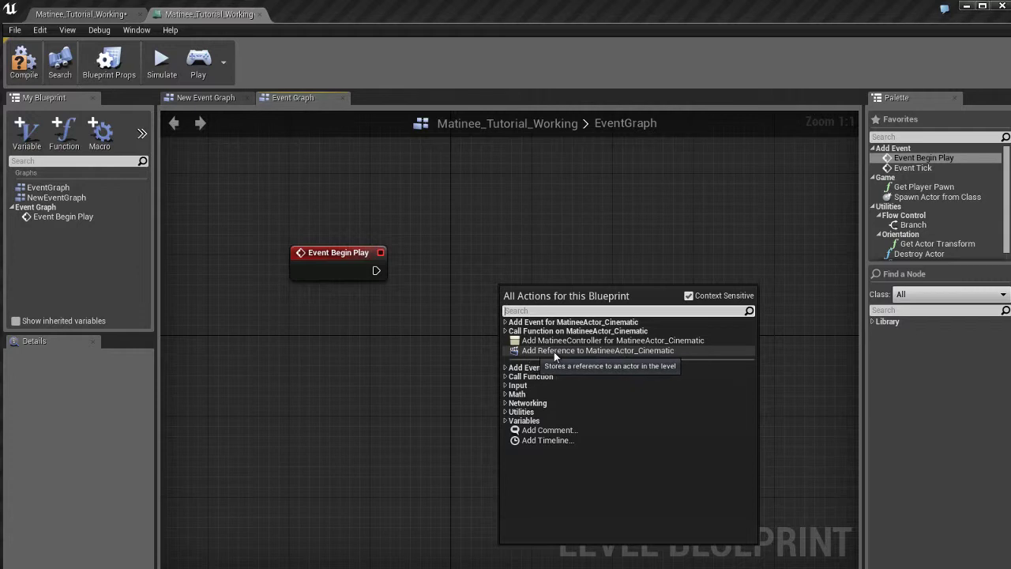
{"action": "left_click", "coordinate": [609, 354]}
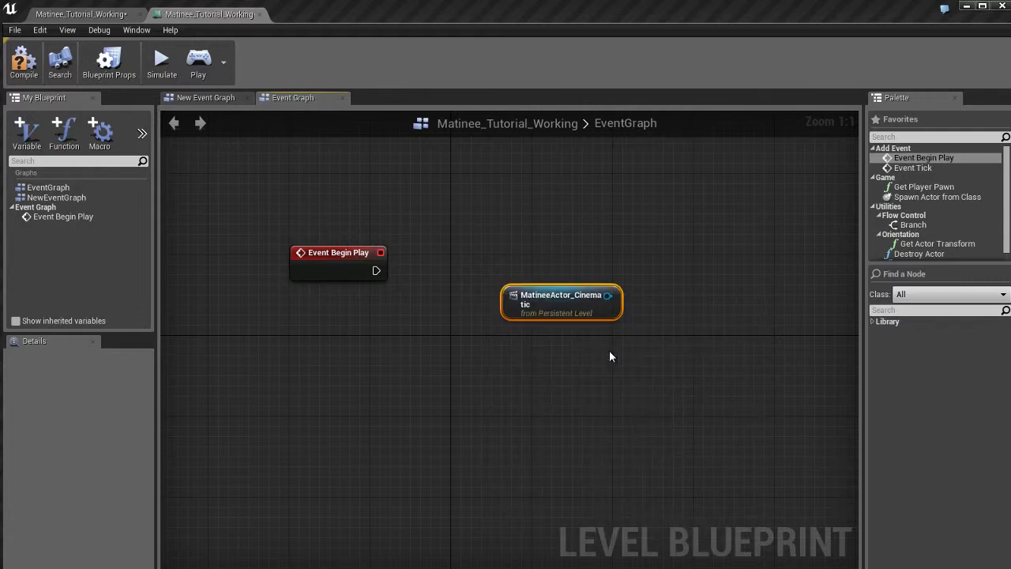
{"action": "left_click_drag", "start_coordinate": [562, 305], "coordinate": [350, 396]}
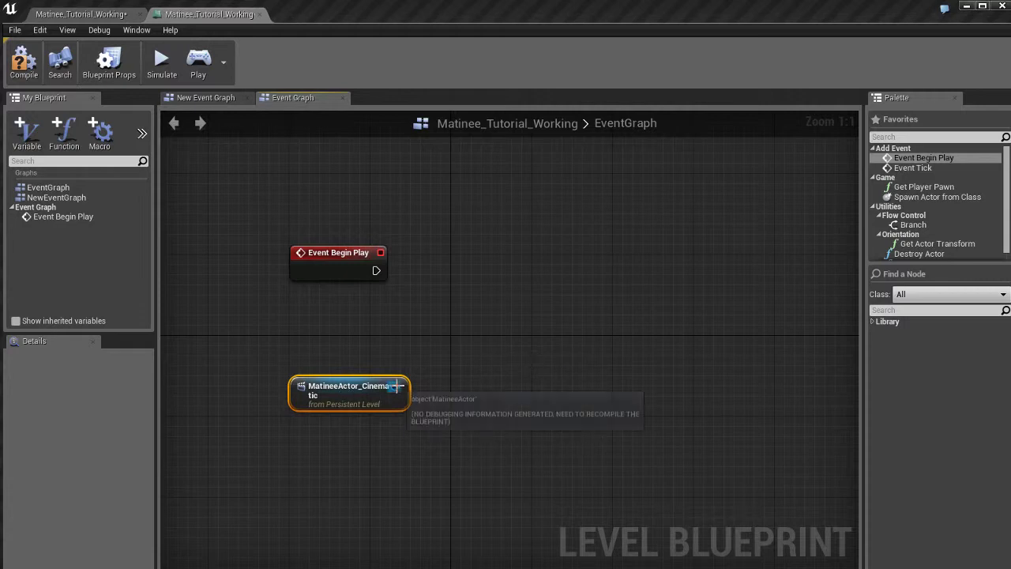
Add a Play function node from the MatineeActor_Cinematic reference in the Event Graph, with the reference wired to its Target
{"action": "left_click_drag", "start_coordinate": [397, 388], "coordinate": [537, 270]}
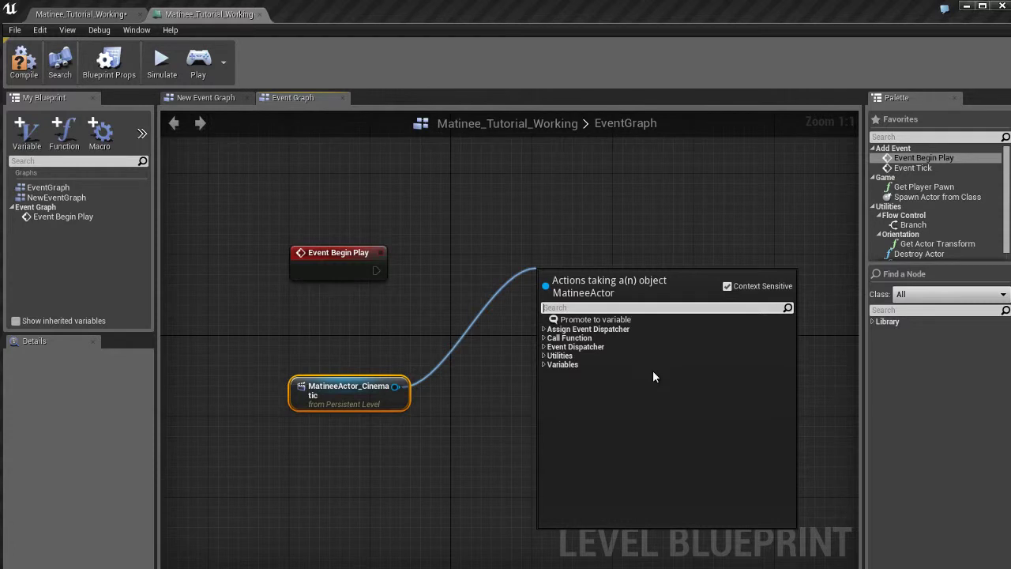
{"action": "type", "text": "play"}
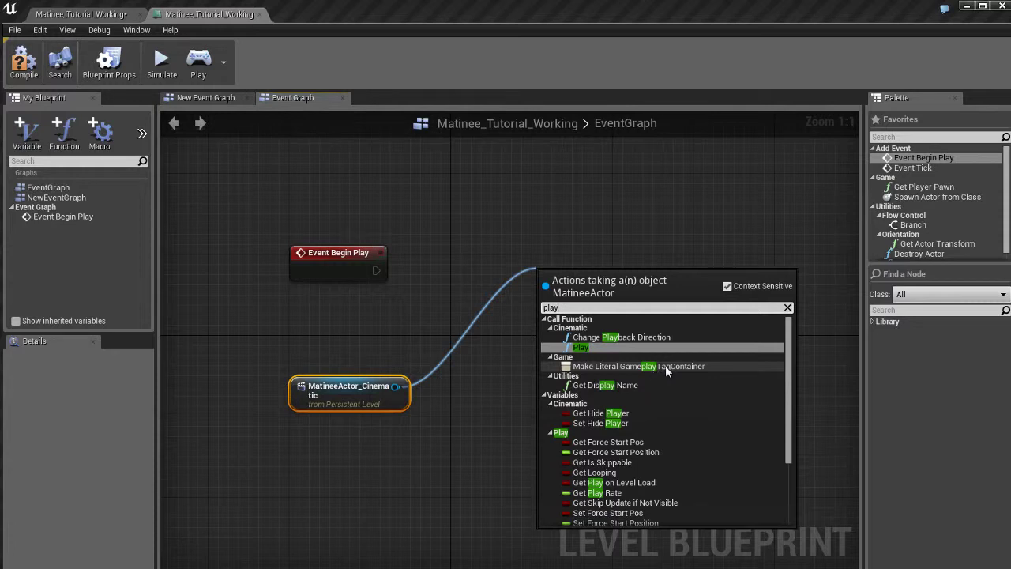
{"action": "left_click", "coordinate": [584, 346]}
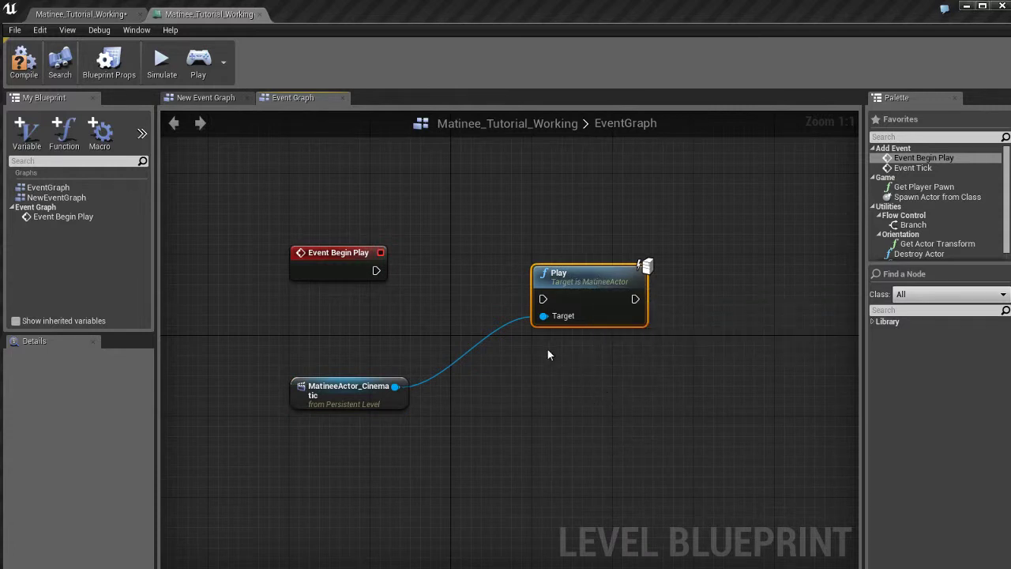
{"action": "left_click", "coordinate": [387, 400]}
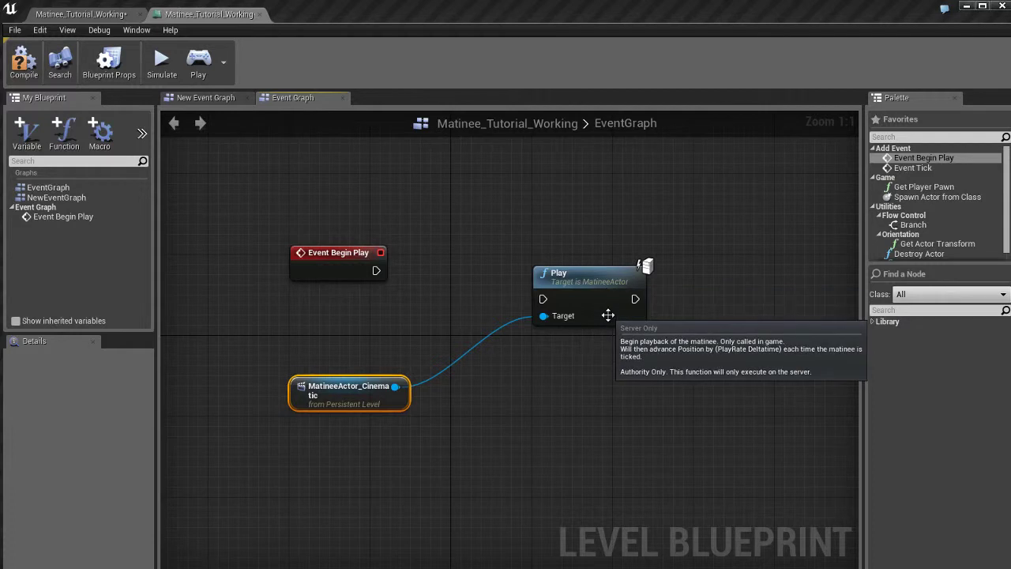
{"action": "left_click", "coordinate": [596, 285]}
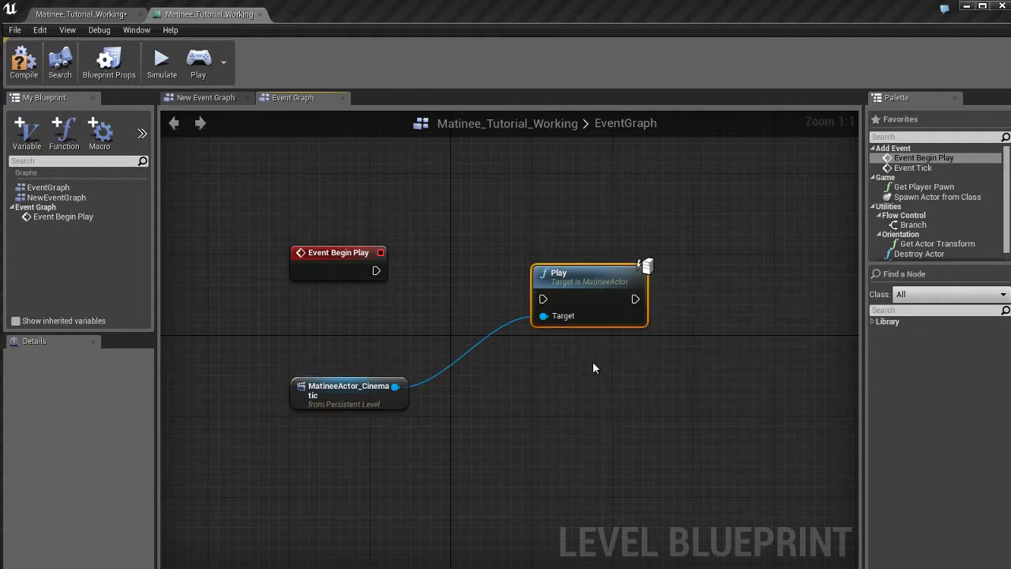
{"action": "left_click", "coordinate": [595, 368]}
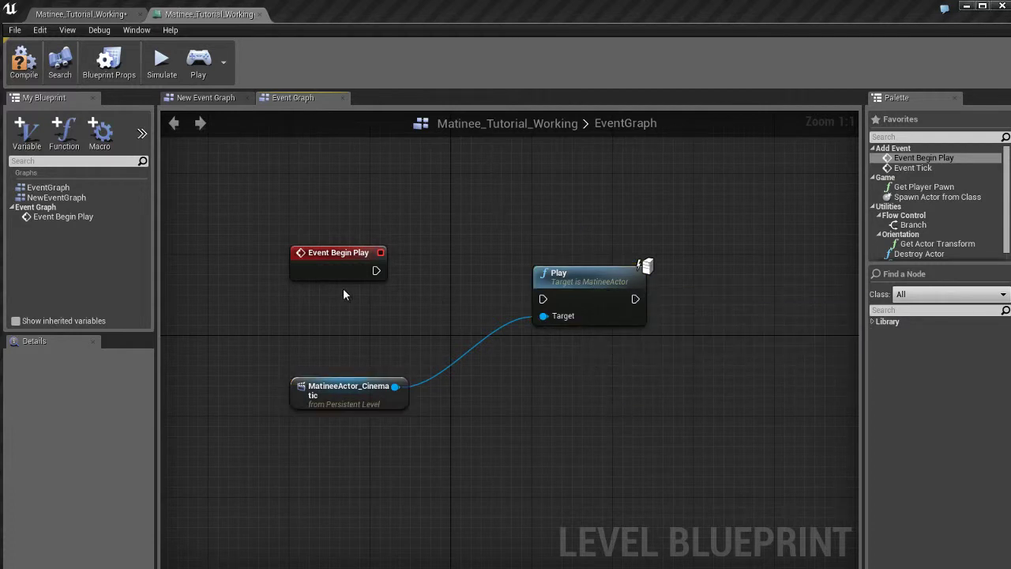
Connect the execution output of Event Begin Play to the Play node and move Play closer to the event
{"action": "left_click", "coordinate": [328, 266]}
{"action": "left_click_drag", "start_coordinate": [377, 271], "coordinate": [544, 302]}
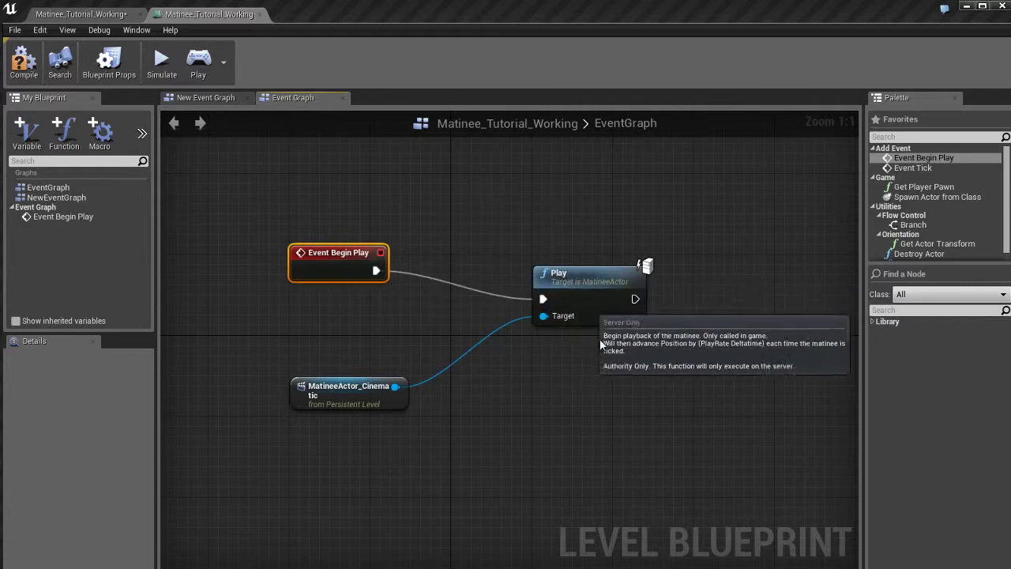
{"action": "left_click_drag", "start_coordinate": [592, 282], "coordinate": [550, 282]}
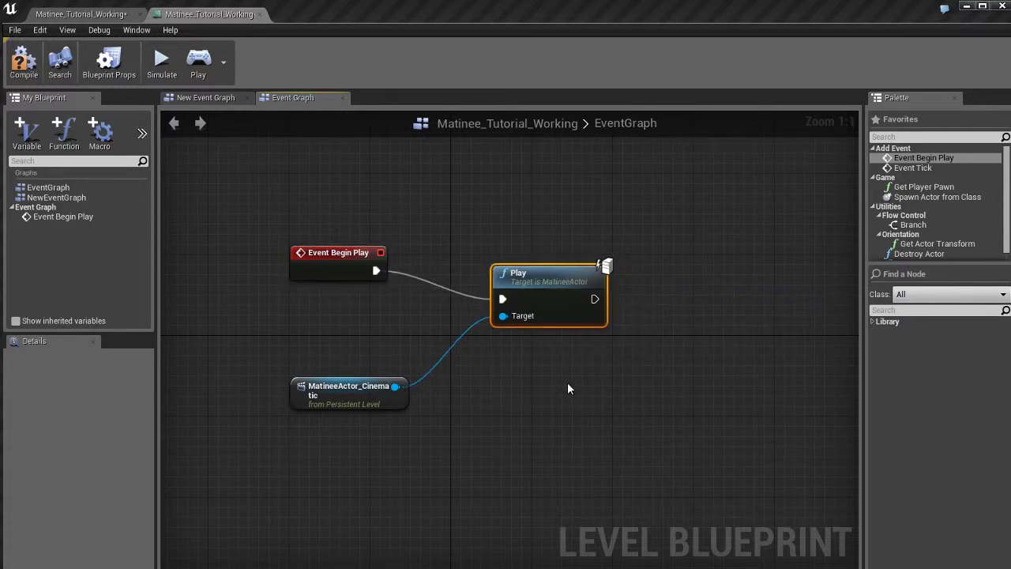
Review the three connected nodes, compile the Level Blueprint, and close it
{"action": "left_click", "coordinate": [365, 248]}
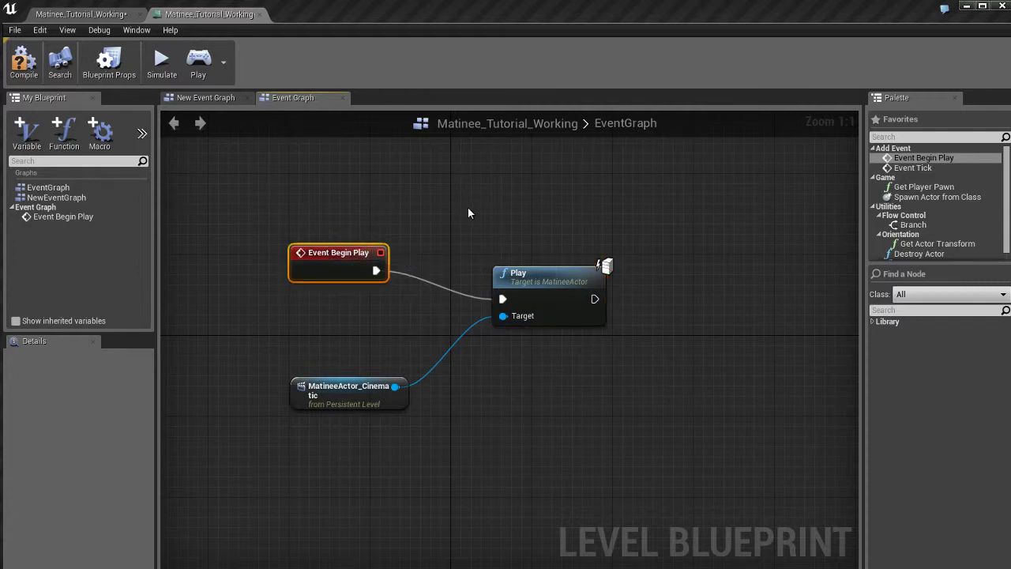
{"action": "left_click", "coordinate": [544, 281]}
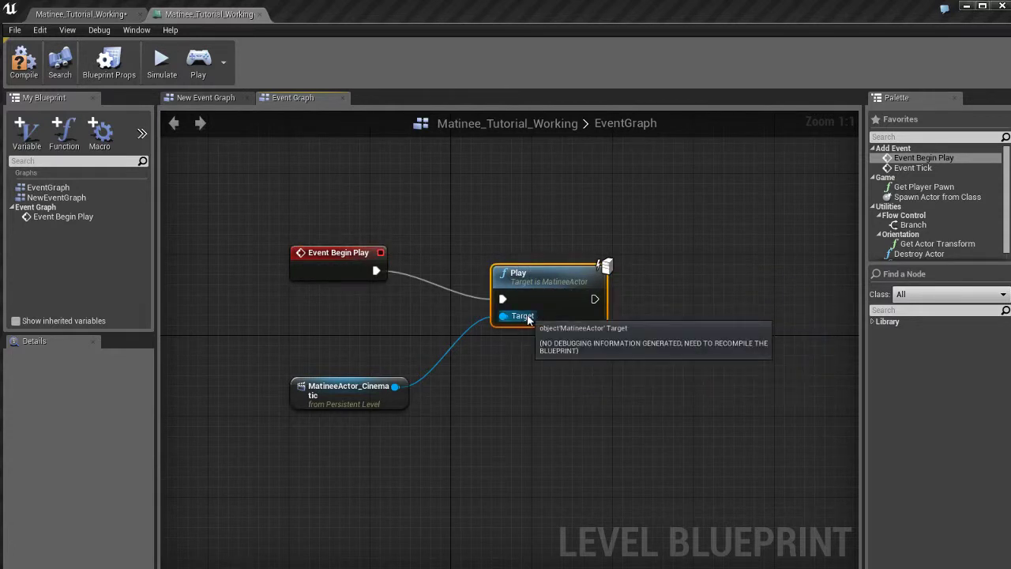
{"action": "left_click", "coordinate": [359, 395]}
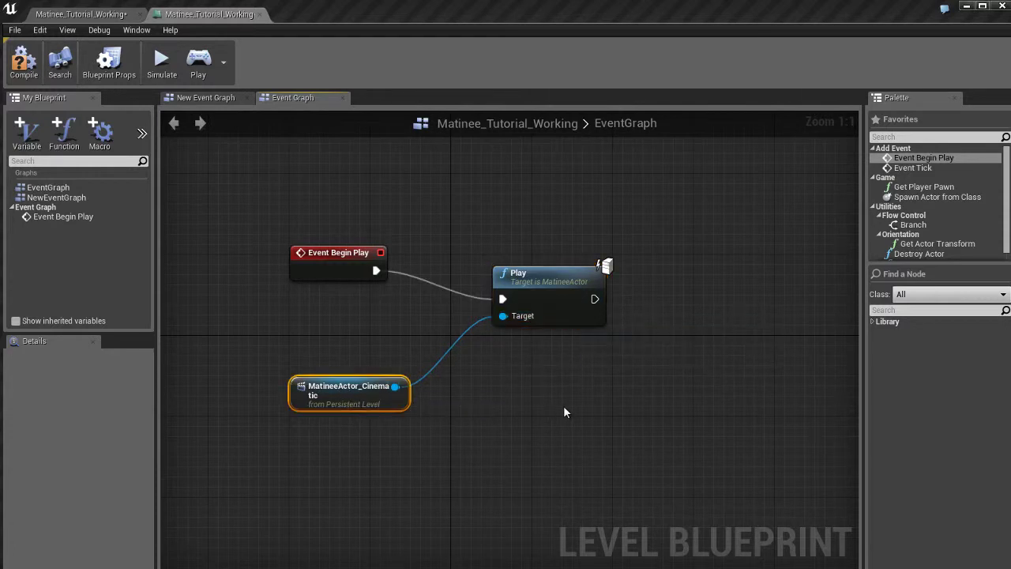
{"action": "left_click", "coordinate": [26, 67]}
{"action": "left_click", "coordinate": [259, 15]}
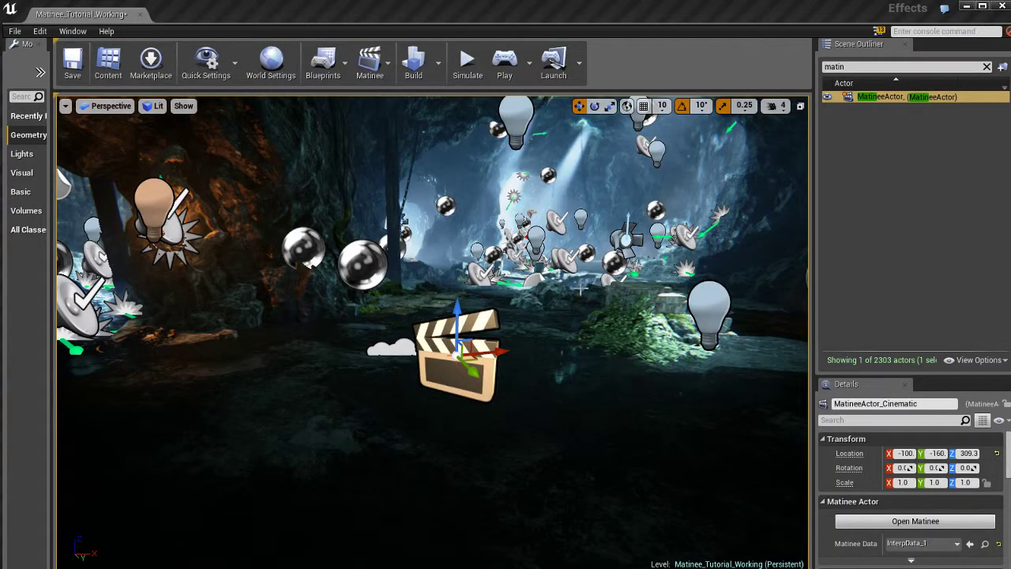
Play the level in the editor viewport to watch the Matinee cinematic from its start, and stop the session
{"action": "right_click_drag", "start_coordinate": [580, 288], "coordinate": [506, 276]}
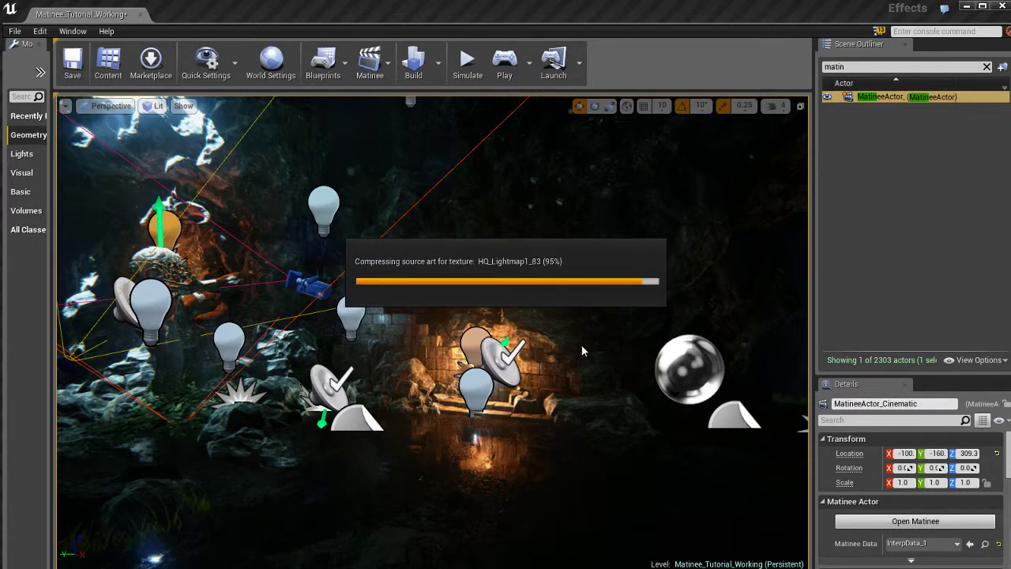
{"action": "right_click_drag", "start_coordinate": [589, 323], "coordinate": [661, 312]}
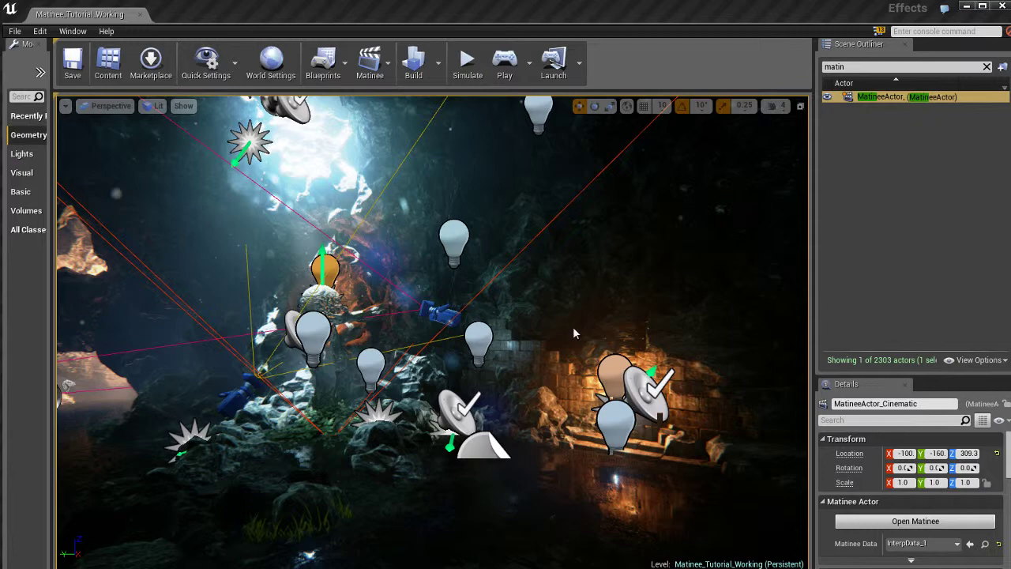
{"action": "key", "text": "alt+p"}
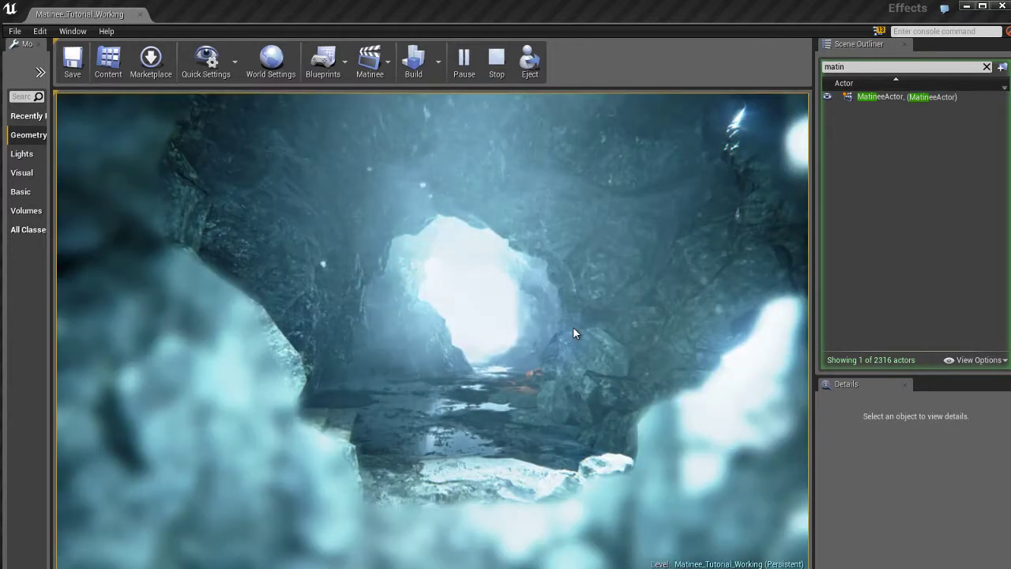
{"action": "left_click", "coordinate": [444, 355]}
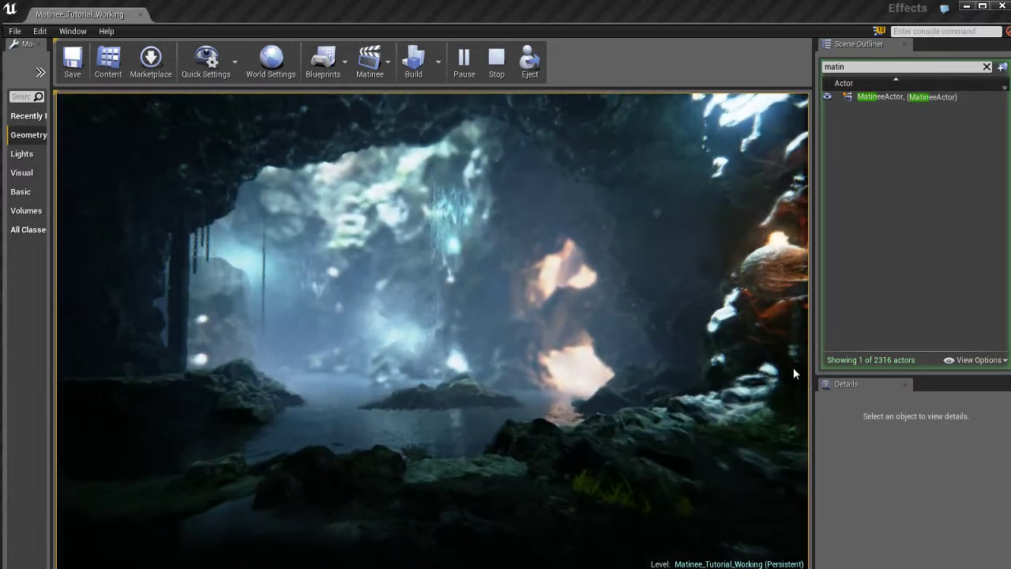
{"action": "key", "text": "Escape"}
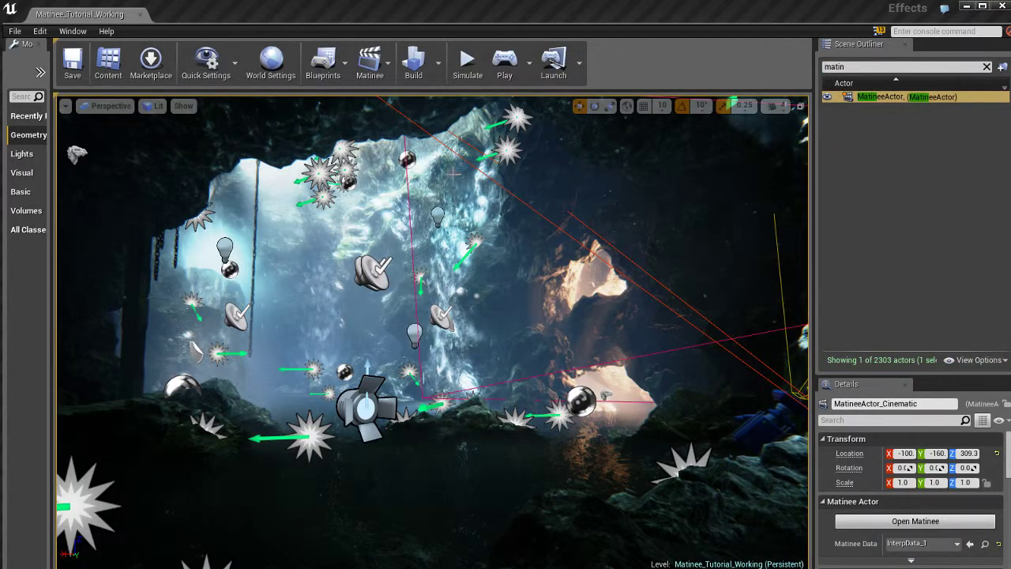
Open MatineeActor_Cinematic in the Matinee editor and dock its window beside the level's tab
{"action": "left_click", "coordinate": [372, 64]}
{"action": "left_click", "coordinate": [427, 144]}
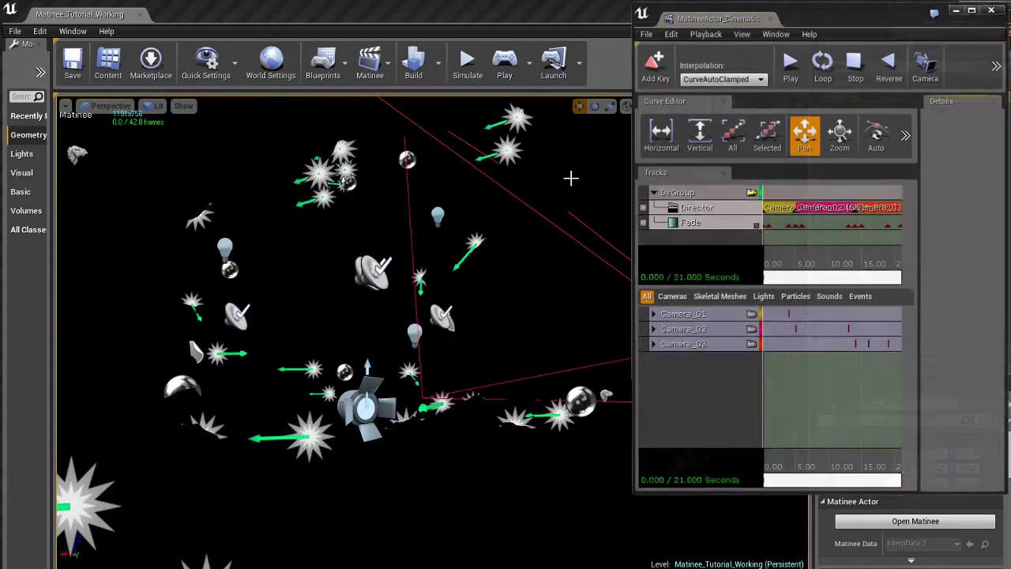
{"action": "left_click_drag", "start_coordinate": [733, 17], "coordinate": [332, 20]}
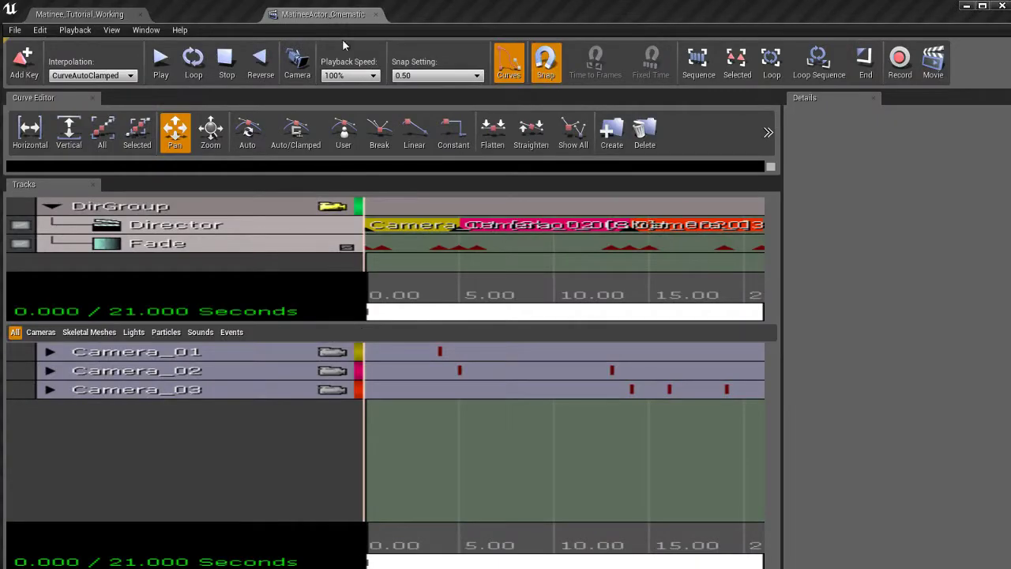
Examine the Matinee cameras in the level viewport and compare them with the groups in the Matinee editor
{"action": "left_click", "coordinate": [82, 14]}
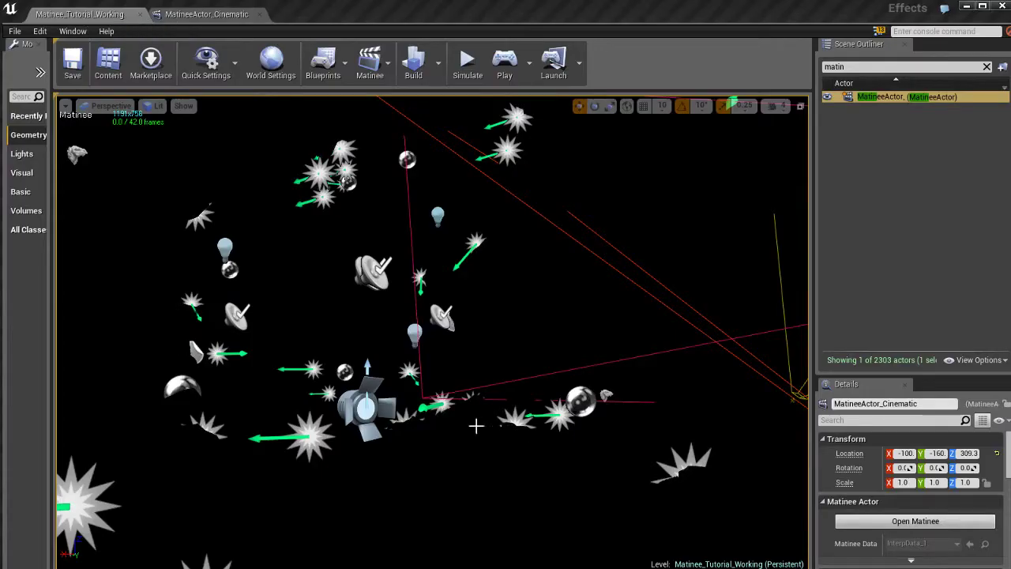
{"action": "scroll", "coordinate": [474, 422], "scroll_direction": "up", "scroll_amount": 5}
{"action": "scroll", "coordinate": [760, 396], "scroll_direction": "down", "scroll_amount": 3}
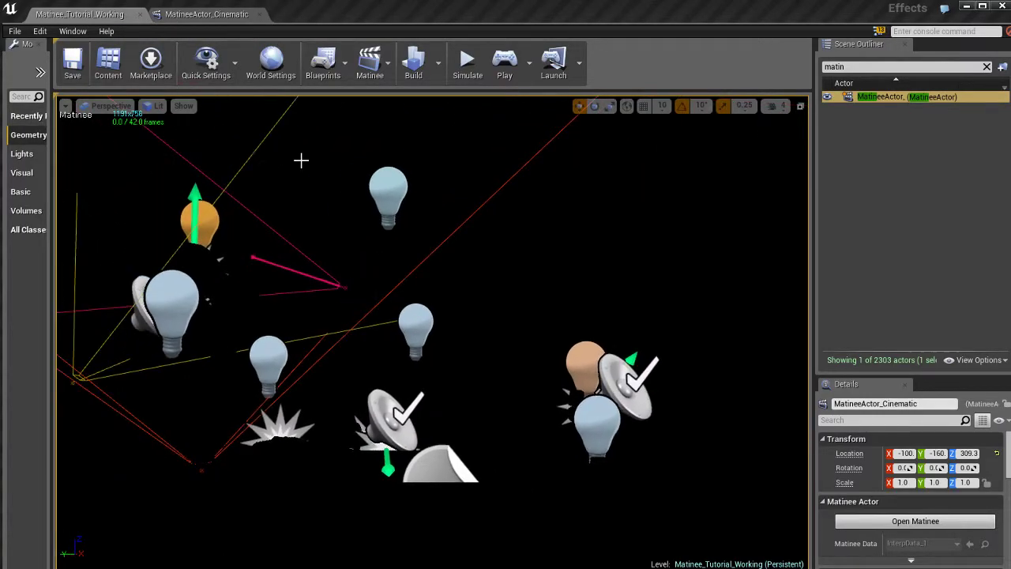
{"action": "left_click", "coordinate": [218, 14]}
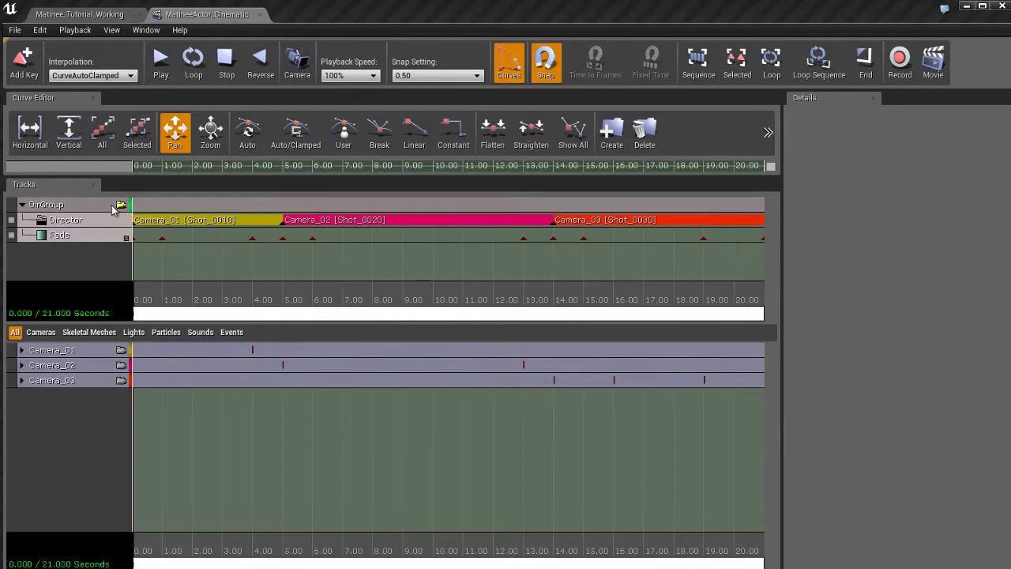
{"action": "left_click", "coordinate": [82, 14]}
{"action": "scroll", "coordinate": [368, 411], "scroll_direction": "up", "scroll_amount": 3}
Inspect the Camera_01, Camera_02 and Camera_03 groups in Matinee, including the movement, FOV and focus tracks of Camera_03
{"action": "left_click", "coordinate": [97, 353]}
{"action": "left_click", "coordinate": [94, 366]}
{"action": "left_click", "coordinate": [93, 380]}
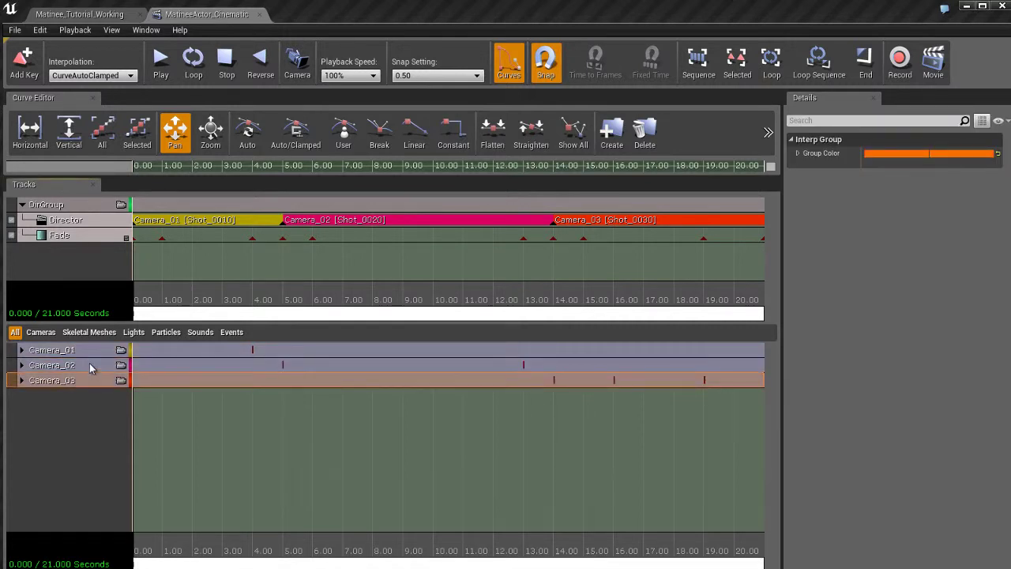
{"action": "left_click", "coordinate": [89, 352]}
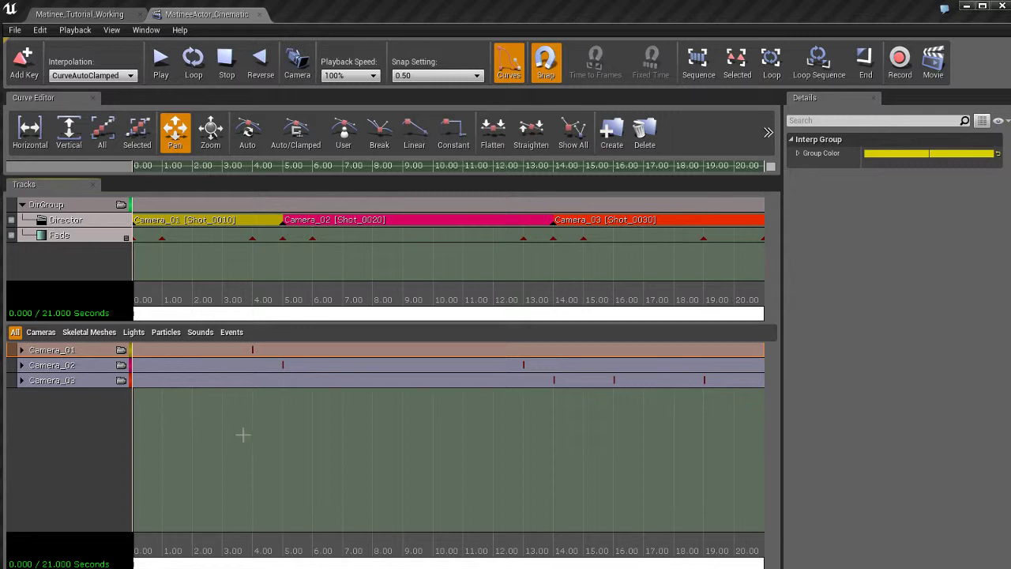
{"action": "double_click", "coordinate": [93, 380]}
{"action": "left_click", "coordinate": [90, 444]}
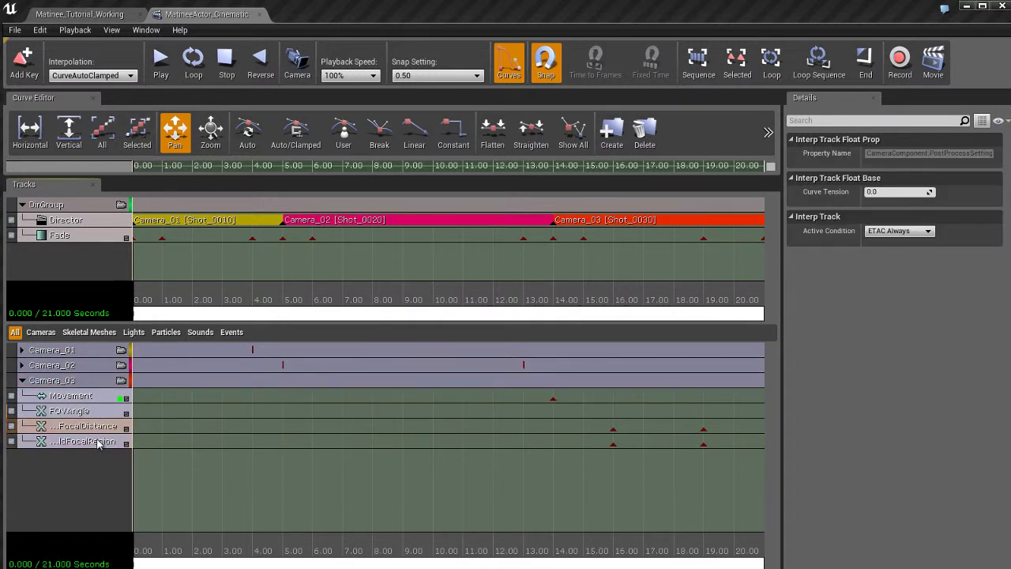
{"action": "double_click", "coordinate": [97, 382]}
{"action": "left_click", "coordinate": [99, 408]}
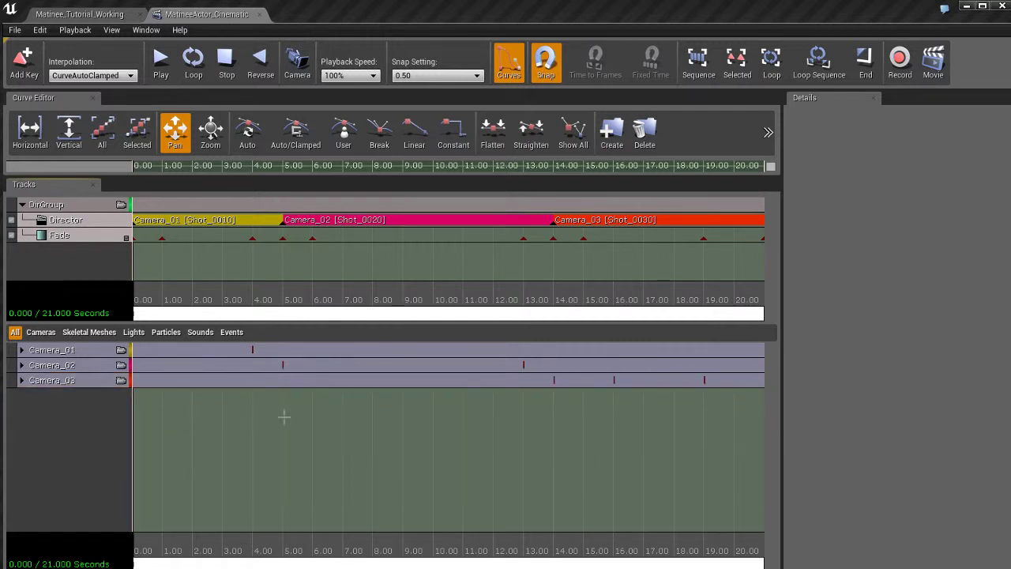
Inspect the DirGroup with its Director and Fade tracks and their keys along the Matinee timeline
{"action": "left_click", "coordinate": [85, 204]}
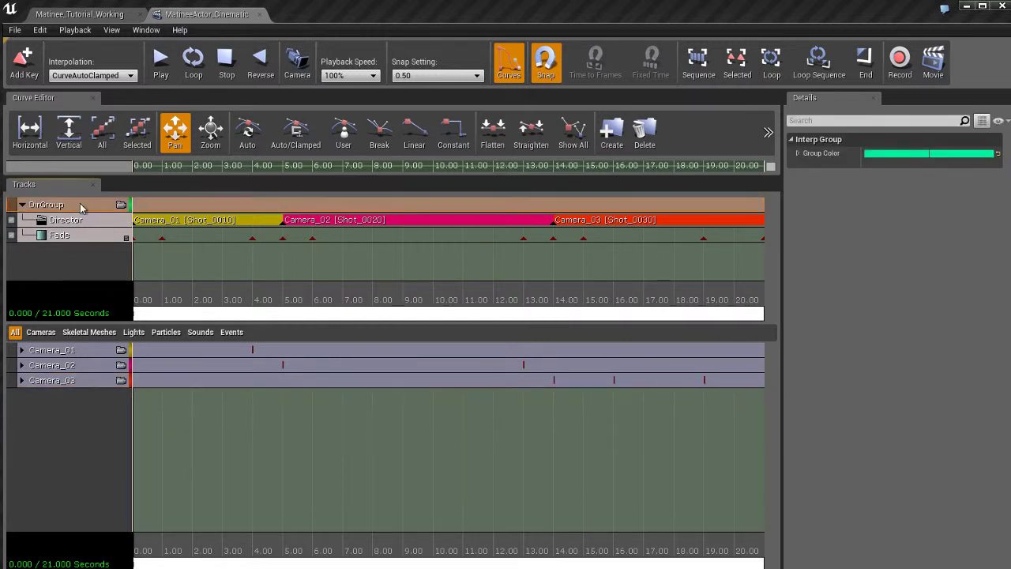
{"action": "left_click", "coordinate": [92, 223]}
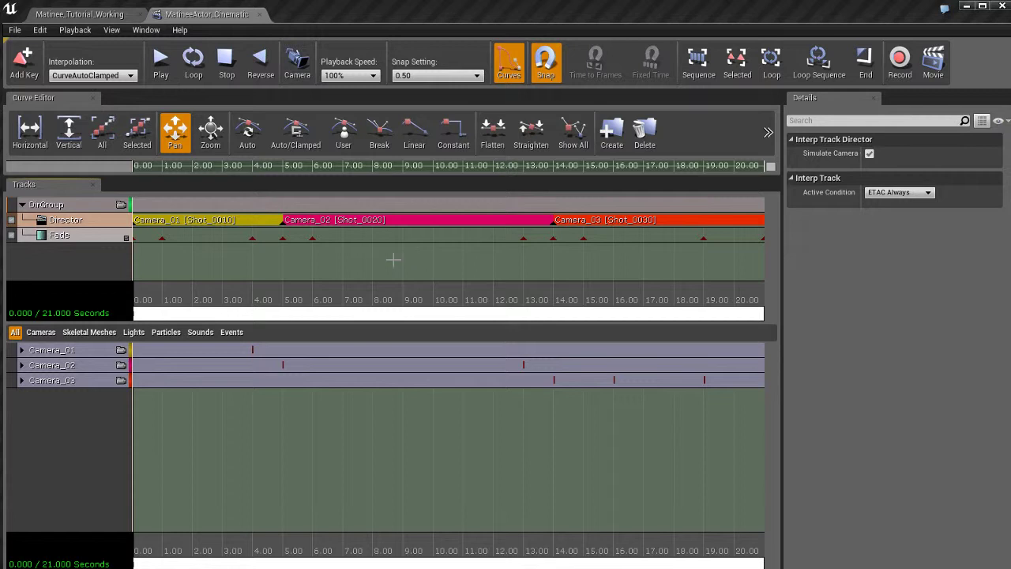
{"action": "left_click", "coordinate": [88, 236]}
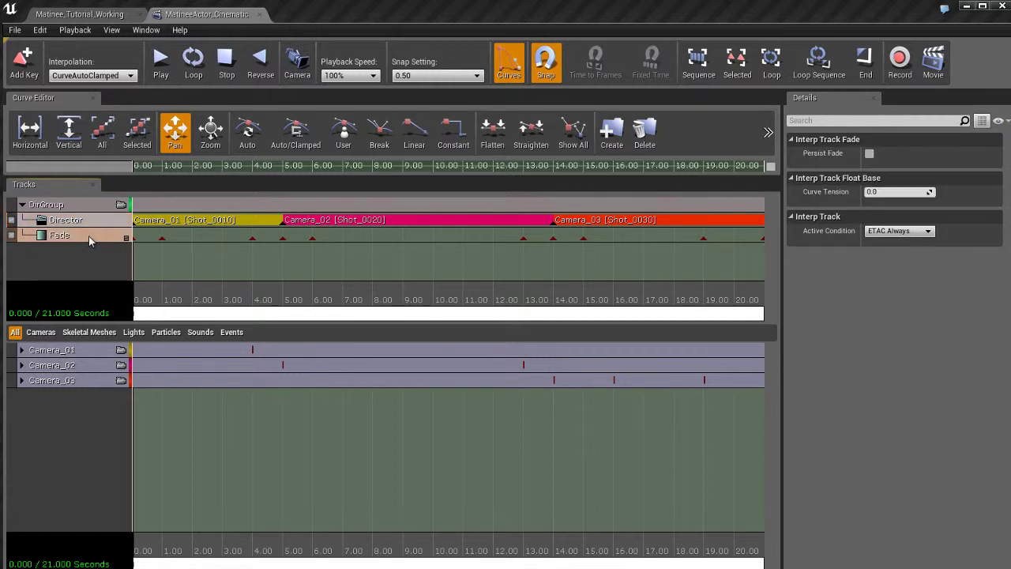
{"action": "scroll", "coordinate": [261, 260], "scroll_direction": "down", "scroll_amount": 5}
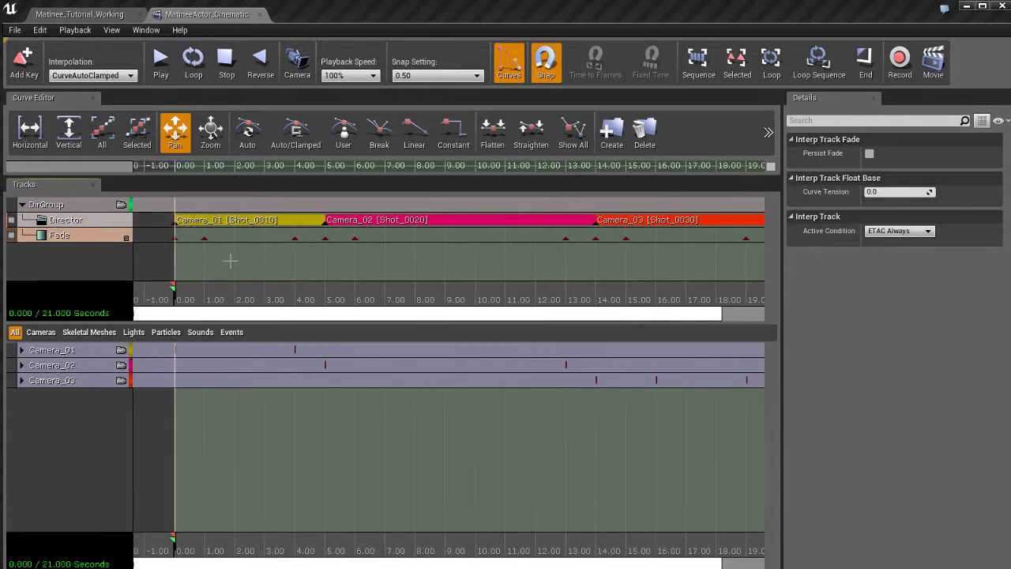
{"action": "scroll", "coordinate": [372, 260], "scroll_direction": "up", "scroll_amount": 3}
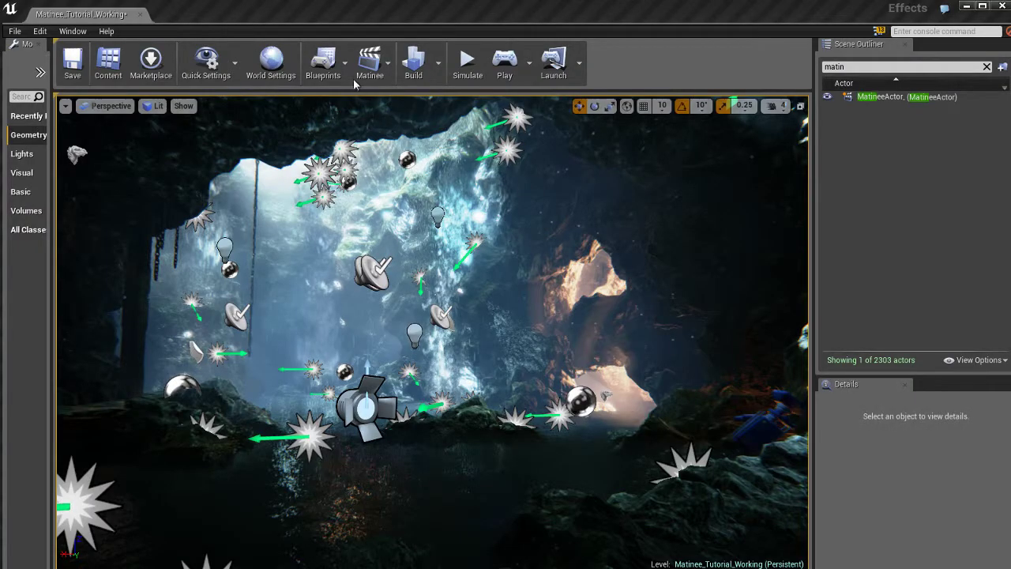
Reopen the Level Blueprint and enlarge its window so the whole Event Begin Play and Play network fits
{"action": "left_click", "coordinate": [327, 64]}
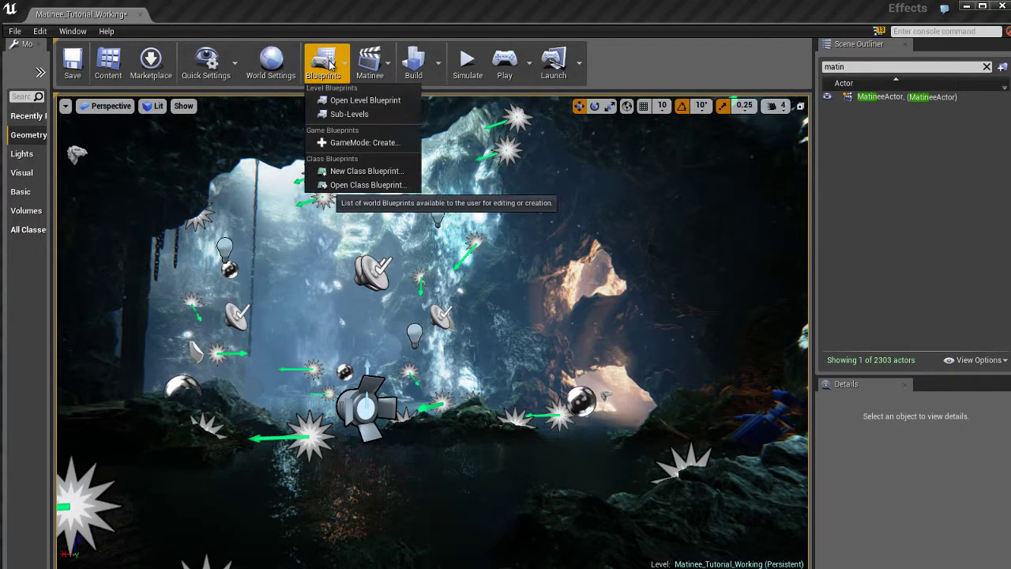
{"action": "left_click", "coordinate": [367, 100]}
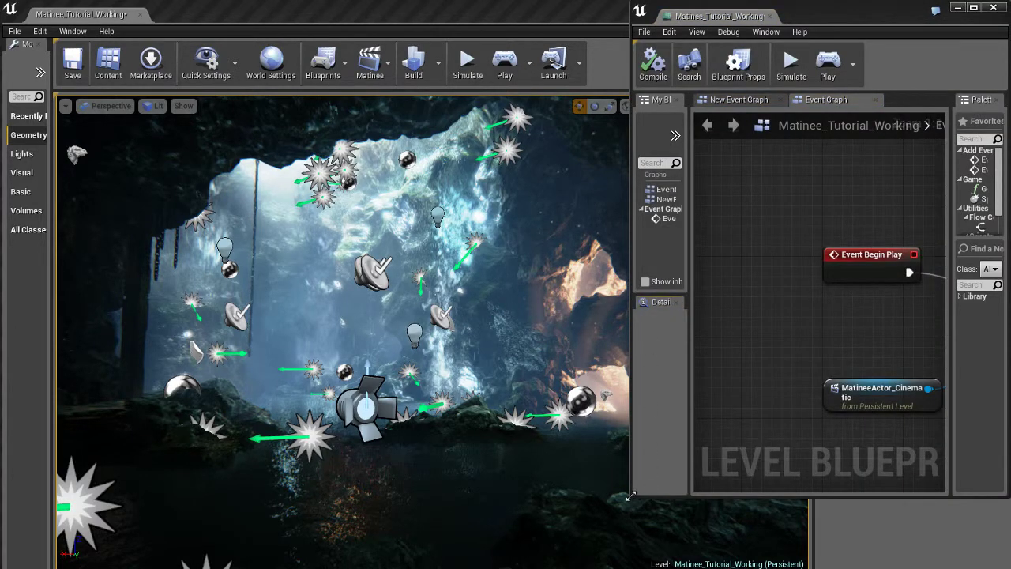
{"action": "left_click_drag", "start_coordinate": [630, 496], "coordinate": [211, 523]}
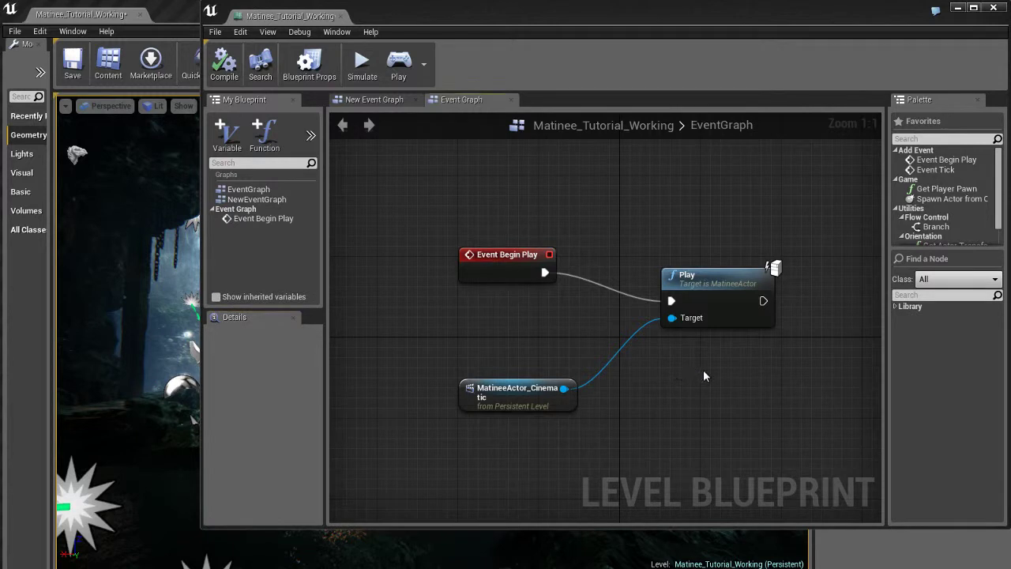
{"action": "right_click_drag", "start_coordinate": [703, 370], "coordinate": [662, 367]}
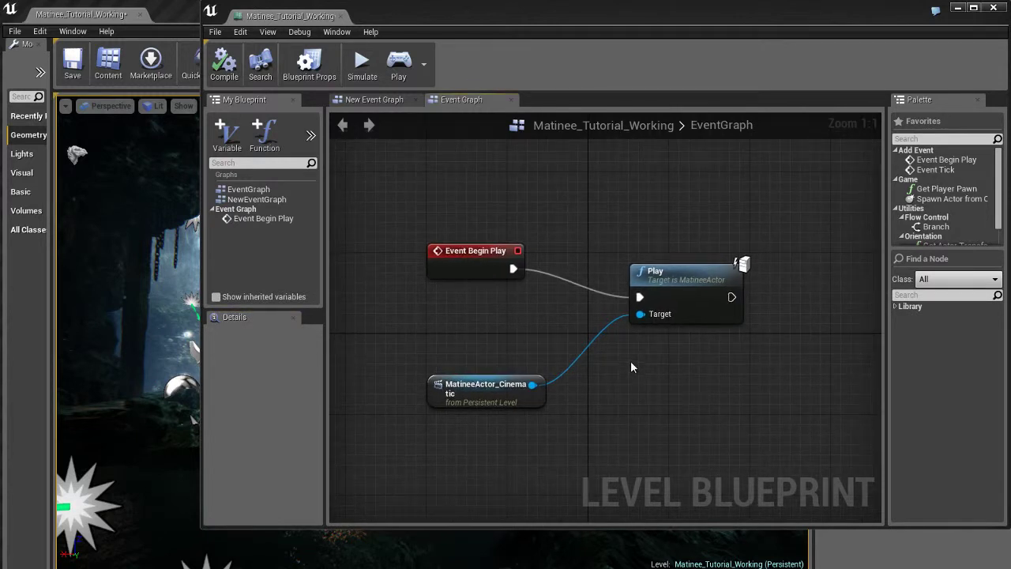
Examine the Event Begin Play, Play and MatineeActor_Cinematic nodes and how they are connected
{"action": "left_click", "coordinate": [480, 264]}
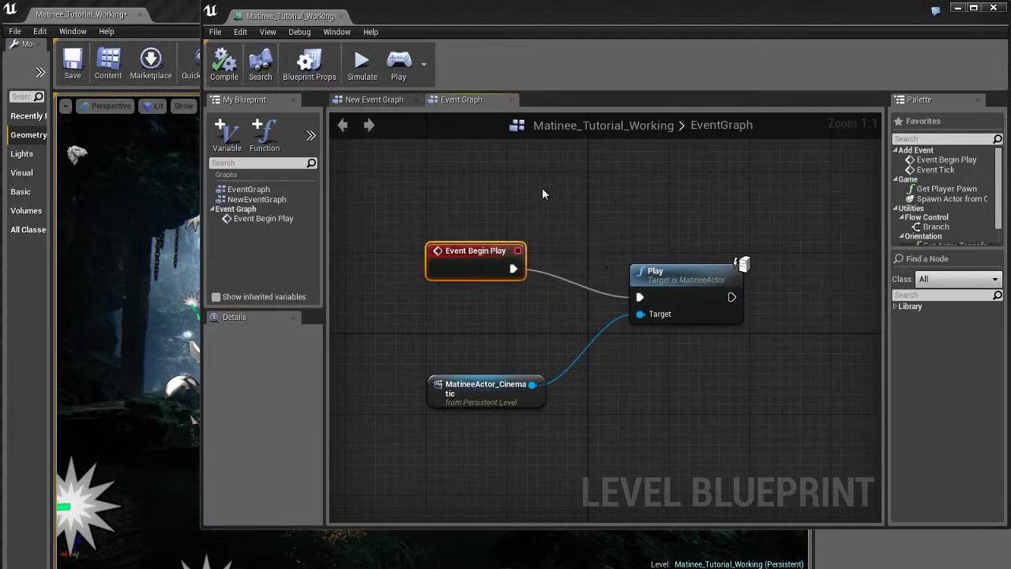
{"action": "left_click", "coordinate": [687, 277]}
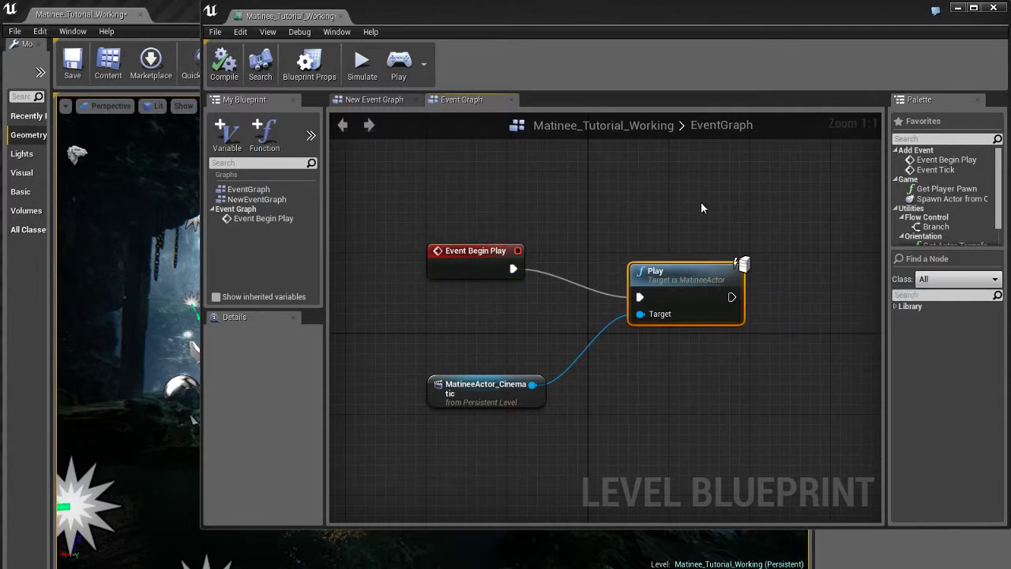
{"action": "left_click", "coordinate": [490, 391]}
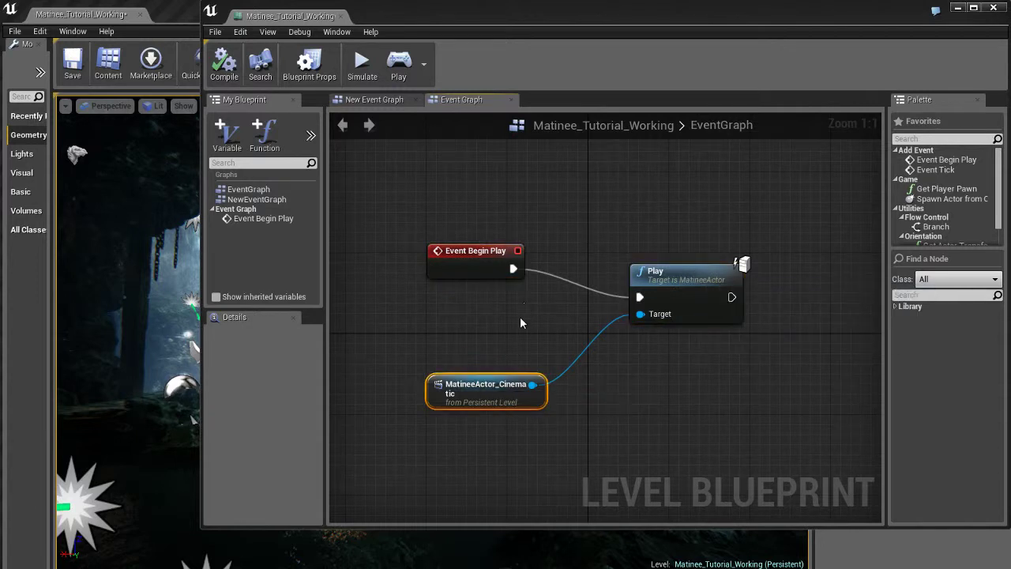